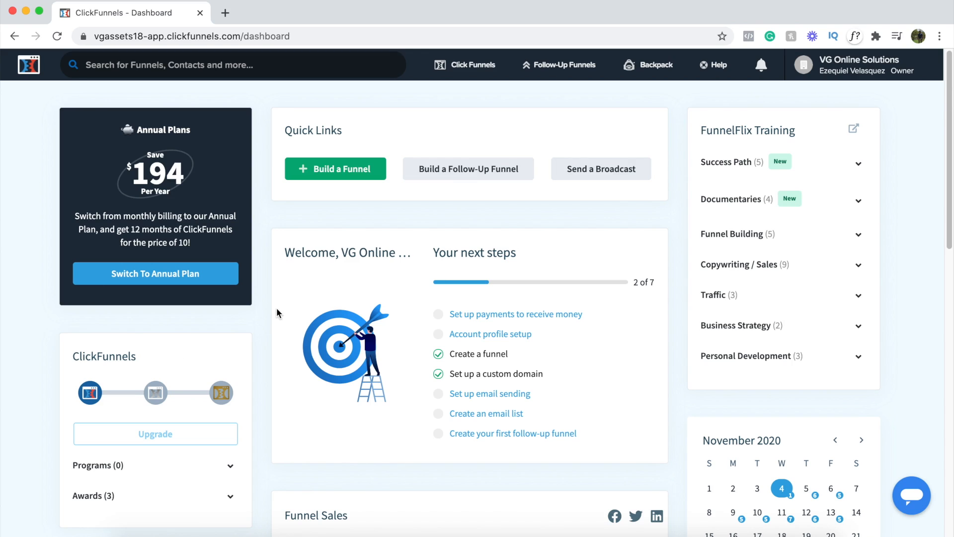
Step: Look over the dashboard's sections, including Funnel Sales, Follow-Up Funnels Stats, Recent Sales Activity and My Affiliate Earnings
scroll(328, 338, "down", 4)
scroll(328, 338, "down", 3)
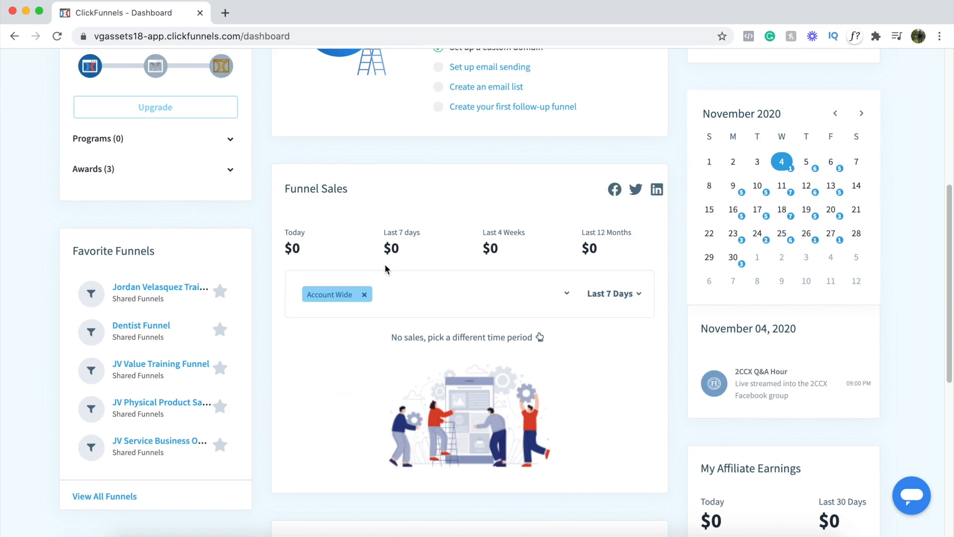
scroll(386, 269, "down", 7)
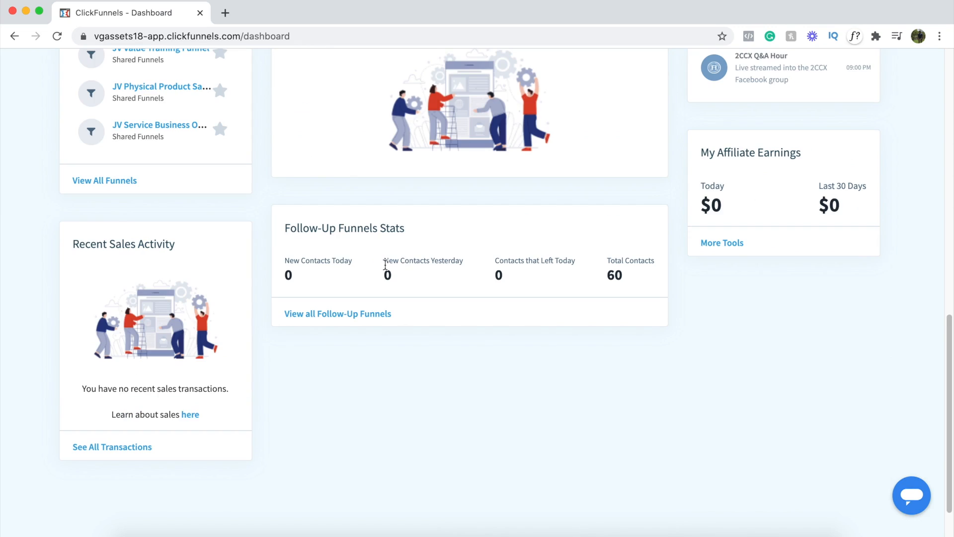
scroll(385, 265, "up", 10)
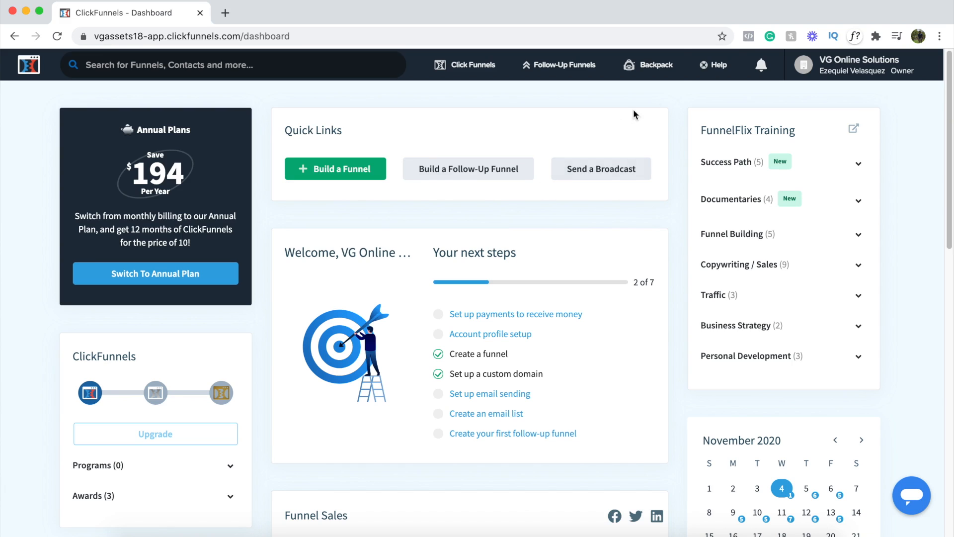
Step: Open the Help documentation in a new browser tab and switch to it
mouse_move(713, 72)
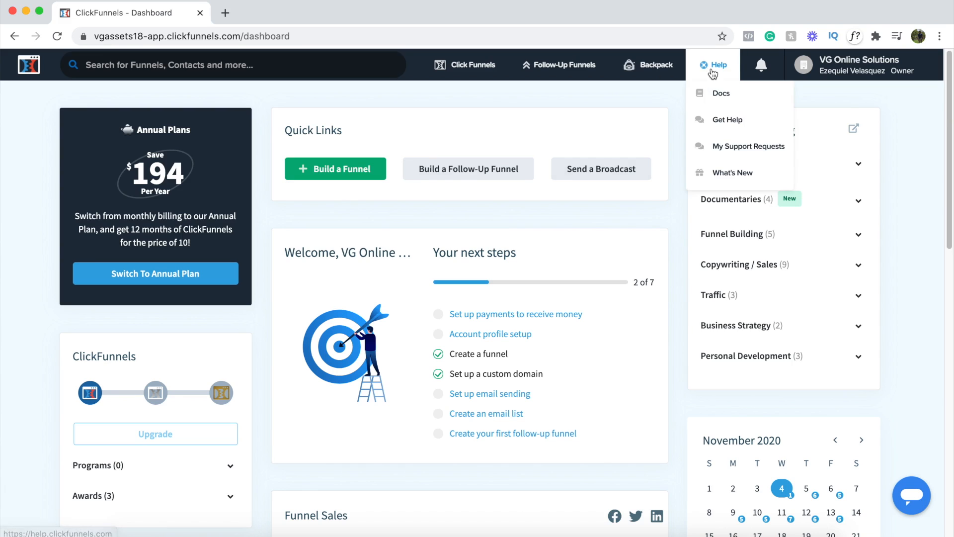
right_click(716, 94)
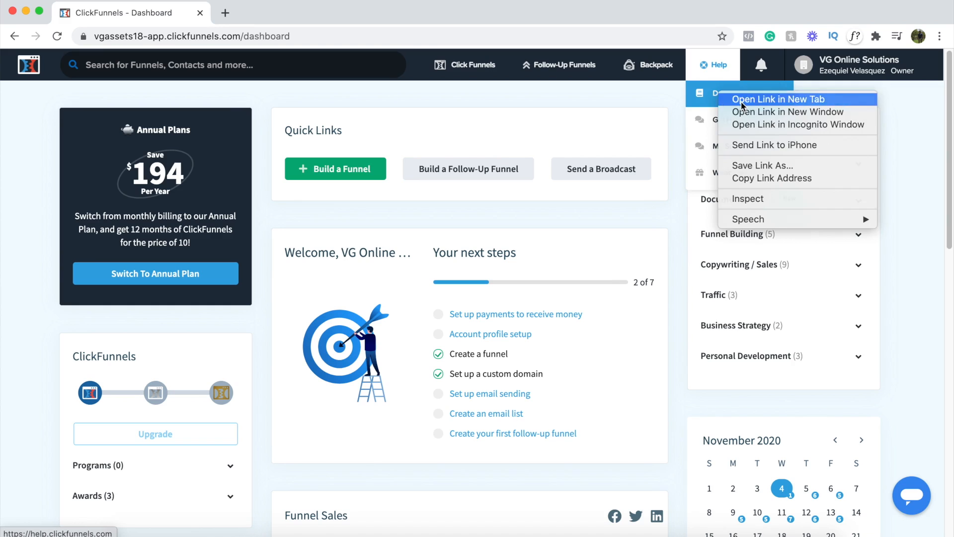
left_click(741, 99)
left_click(282, 16)
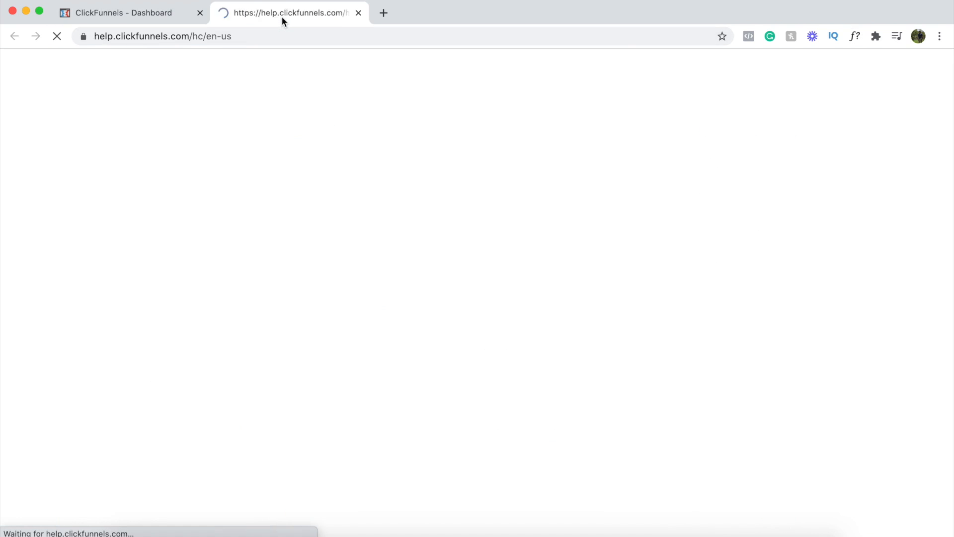
Step: Look through the helpdesk categories and open Taking Payments in its own new browser tab
scroll(700, 248, "down", 2)
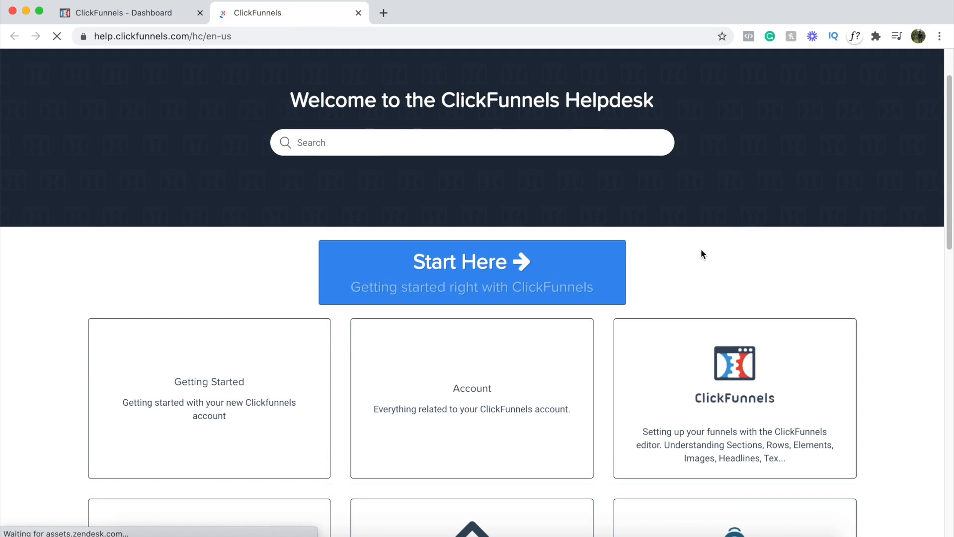
scroll(702, 253, "down", 3)
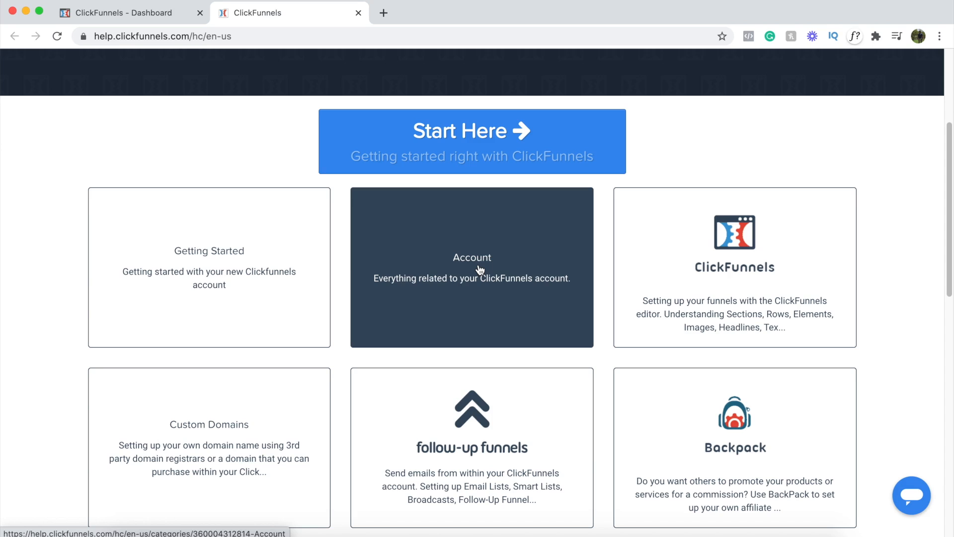
scroll(532, 300, "down", 3)
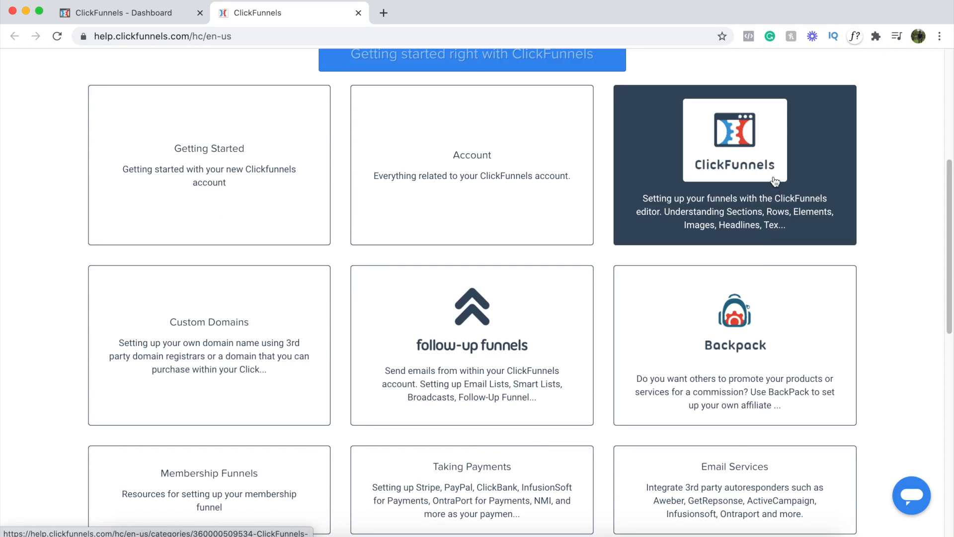
scroll(503, 350, "down", 1)
scroll(503, 350, "down", 1)
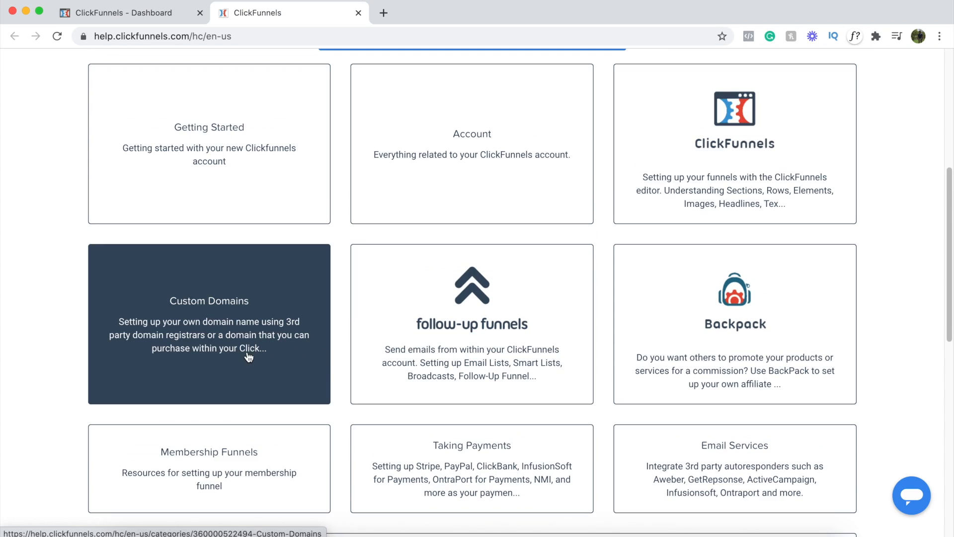
scroll(244, 353, "down", 1)
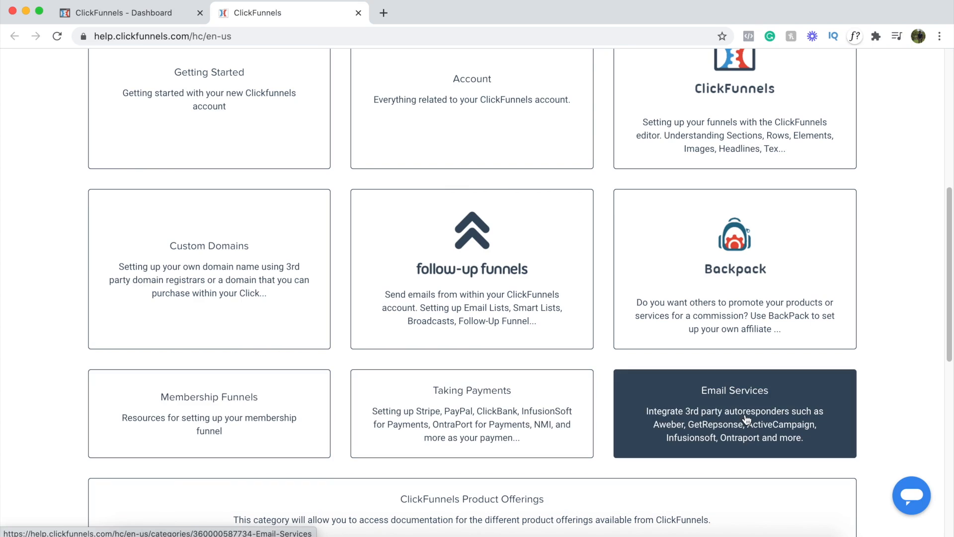
right_click(516, 413)
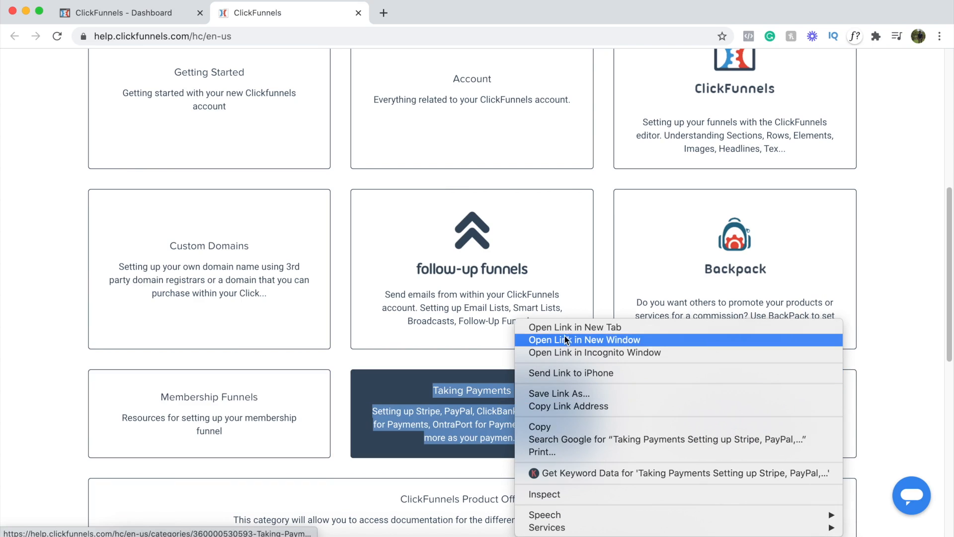
left_click(575, 327)
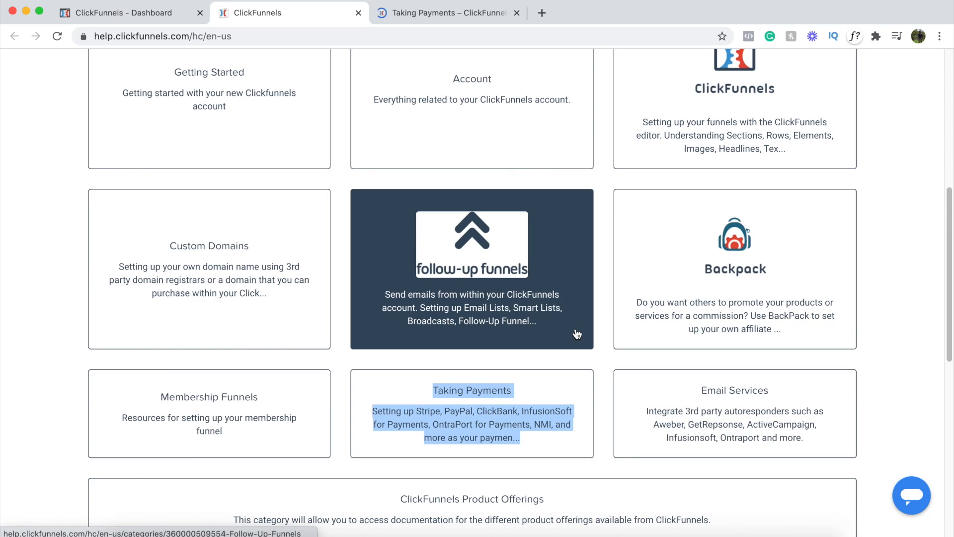
left_click(455, 16)
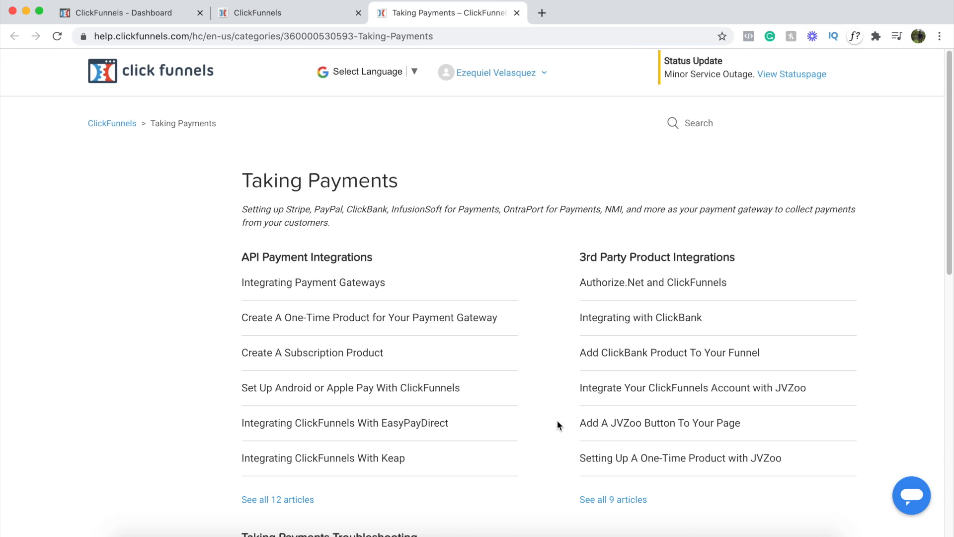
Step: Open the Integrating Payment Gateways article in a new tab and switch to it
right_click(342, 285)
left_click(403, 291)
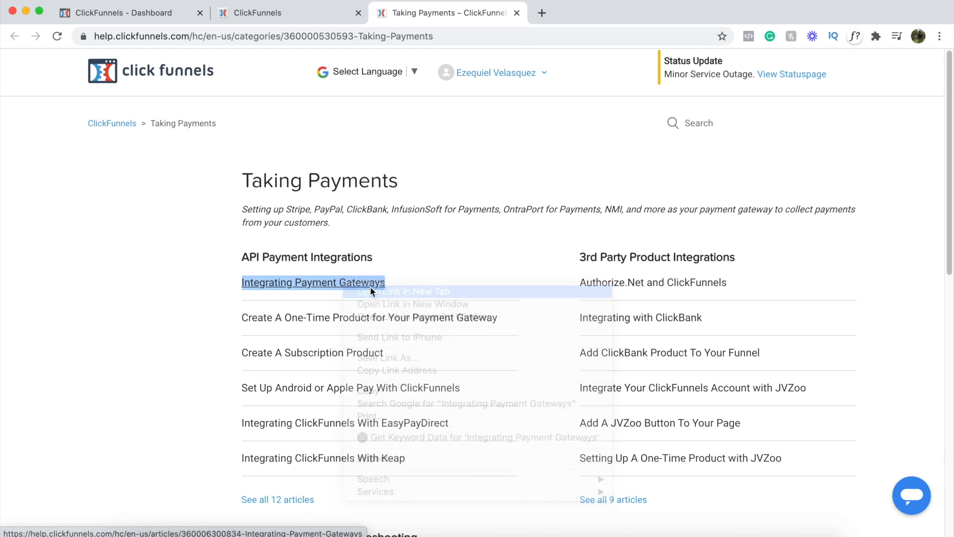
left_click(582, 10)
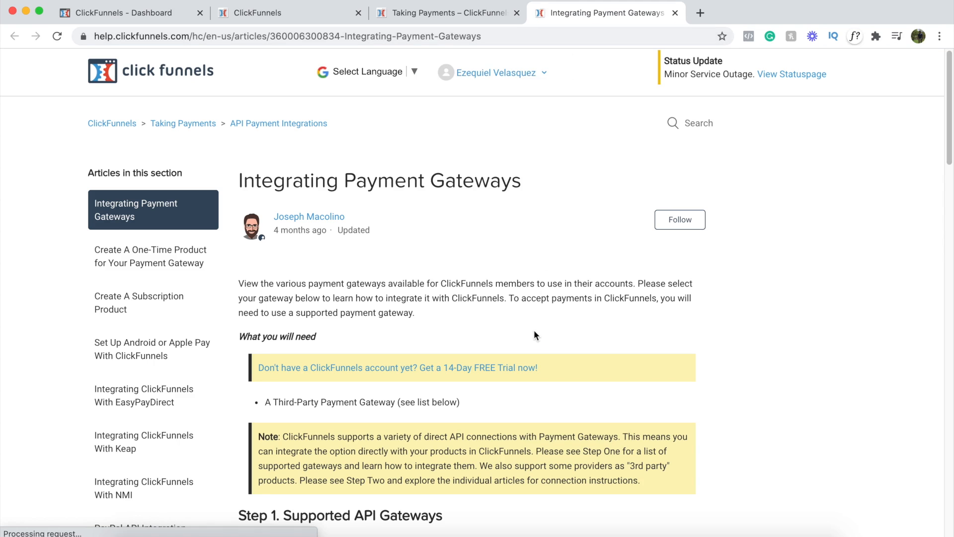
Step: Review the article's lists of supported API gateways and third-party product integrations
scroll(534, 334, "down", 1)
scroll(534, 333, "down", 6)
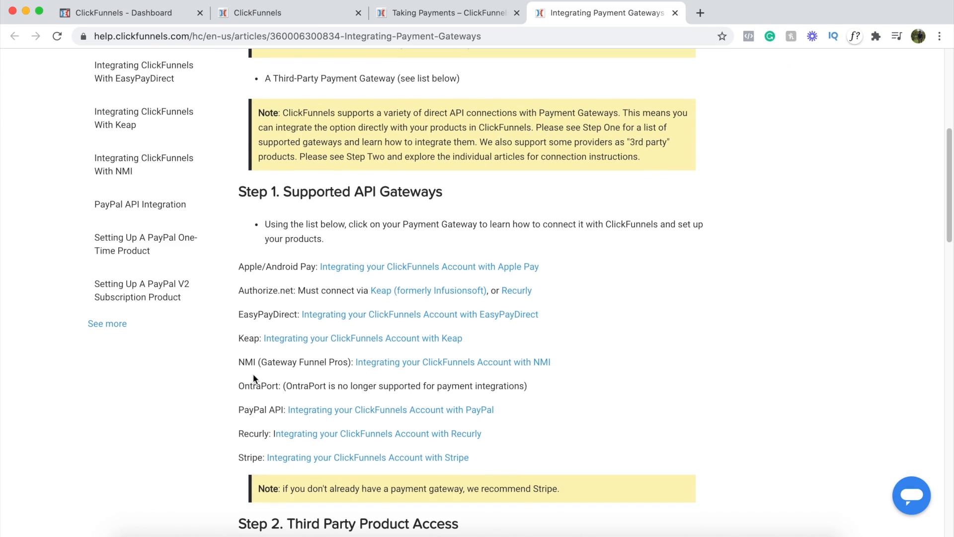
scroll(250, 392, "up", 1)
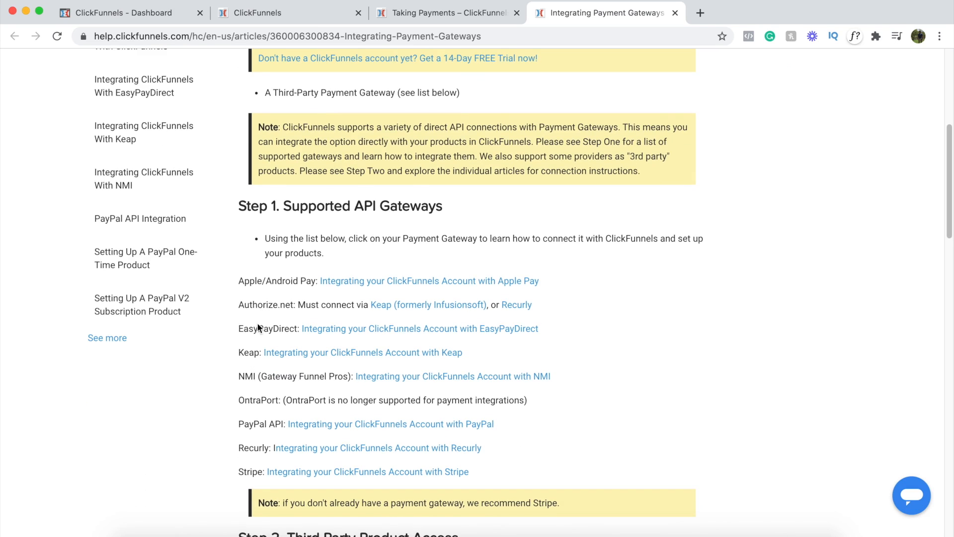
scroll(252, 430, "down", 3)
scroll(252, 434, "down", 7)
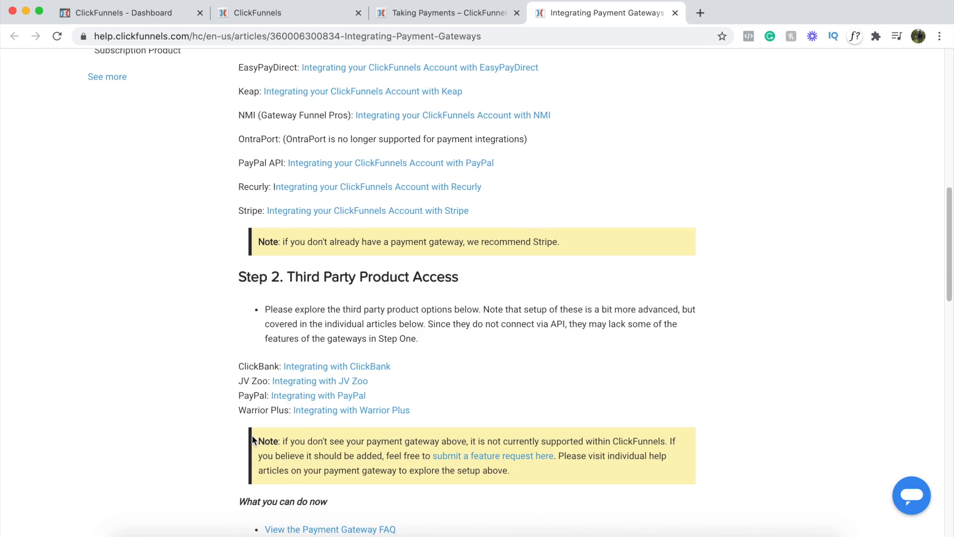
scroll(268, 366, "down", 3)
scroll(267, 366, "up", 15)
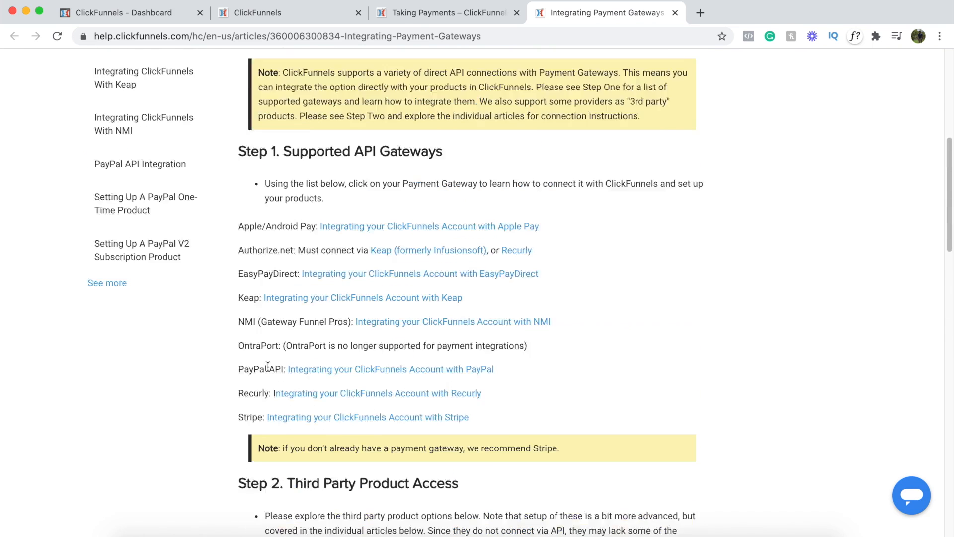
Step: Close the payment gateways article, the Taking Payments page and the helpdesk home page to return to the dashboard
left_click(675, 13)
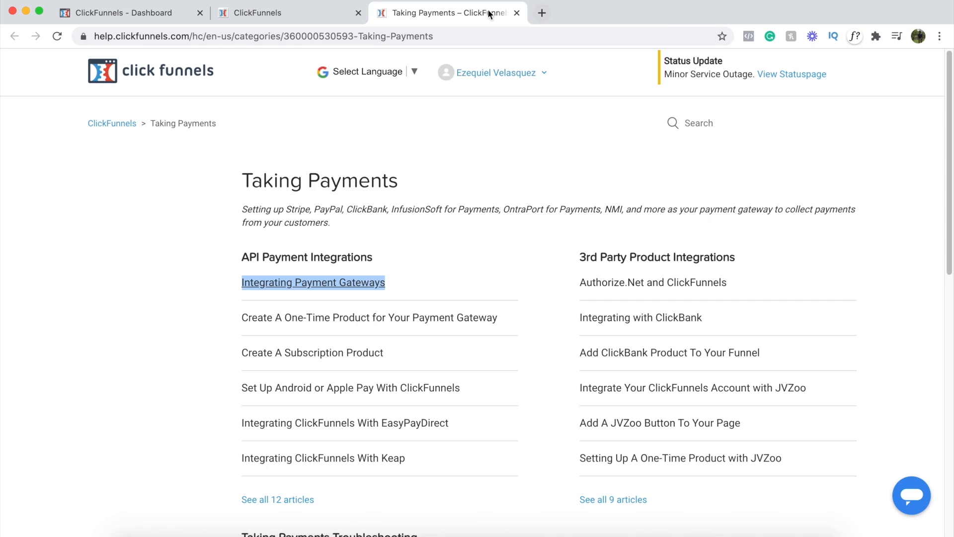
left_click(517, 13)
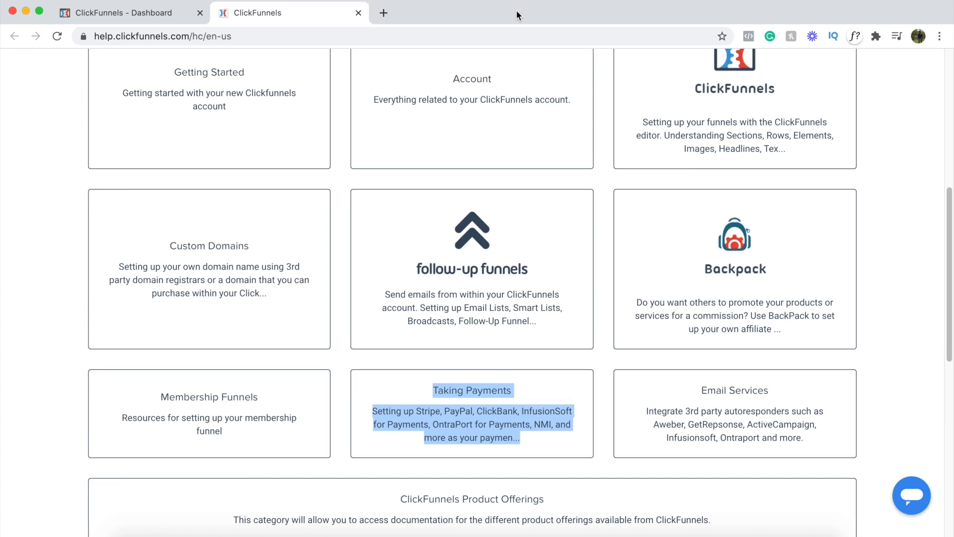
scroll(251, 259, "up", 5)
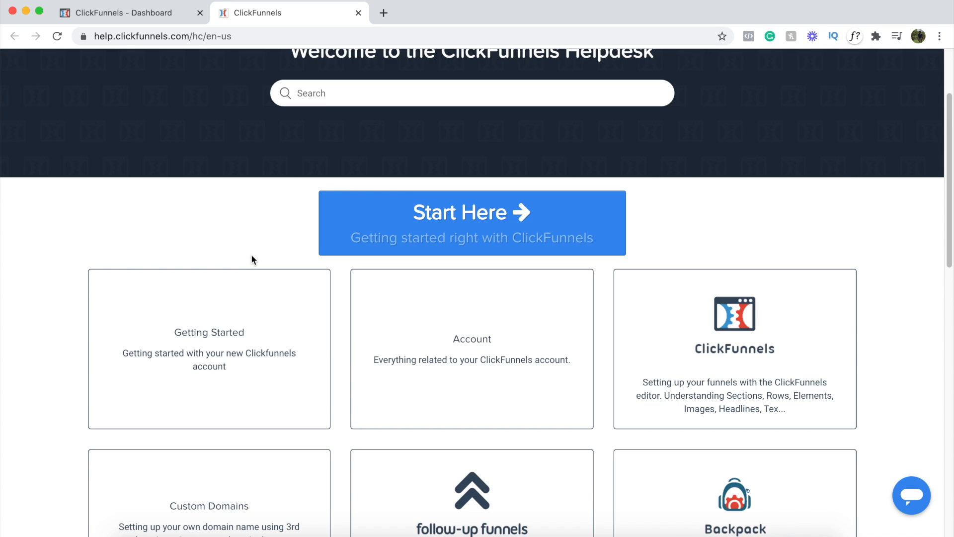
scroll(252, 255, "up", 3)
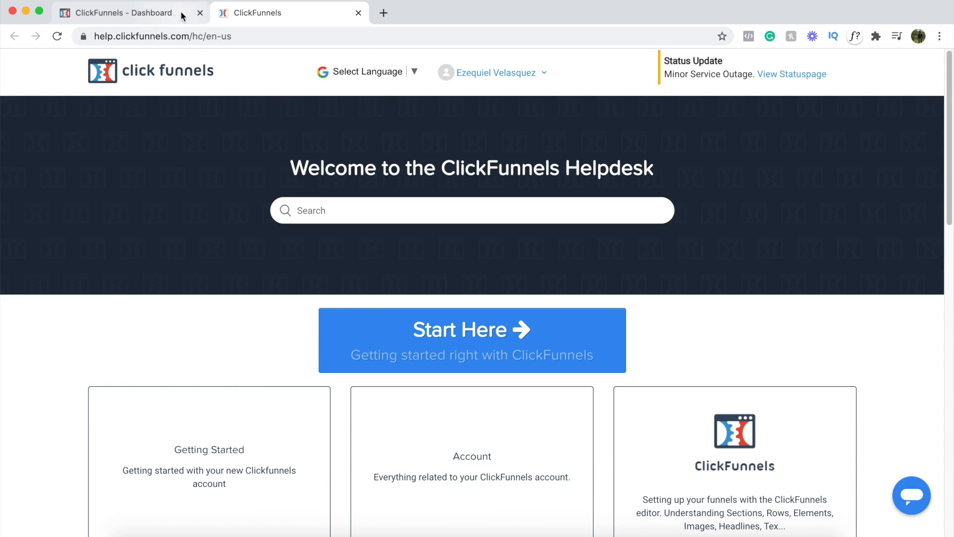
left_click(358, 13)
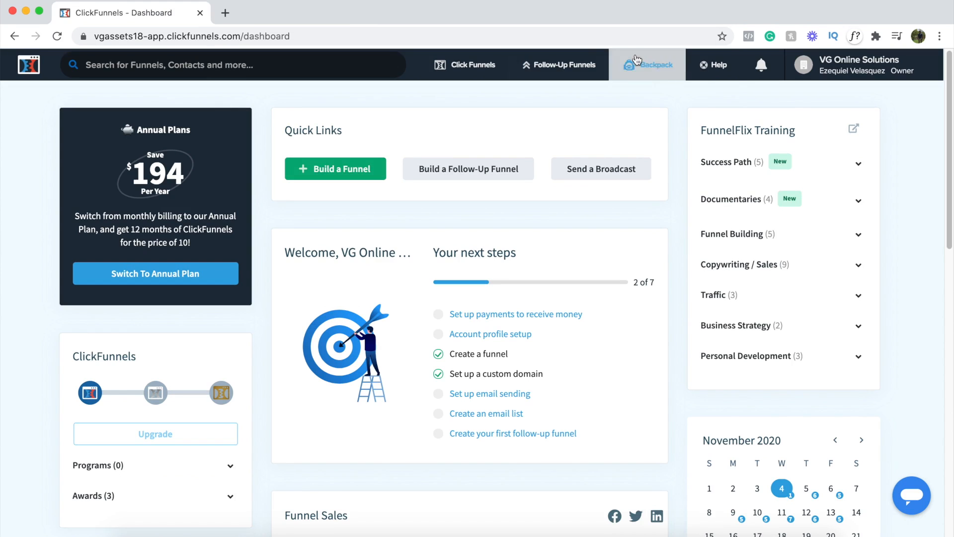
Step: Open the Account Settings page for the account
mouse_move(714, 67)
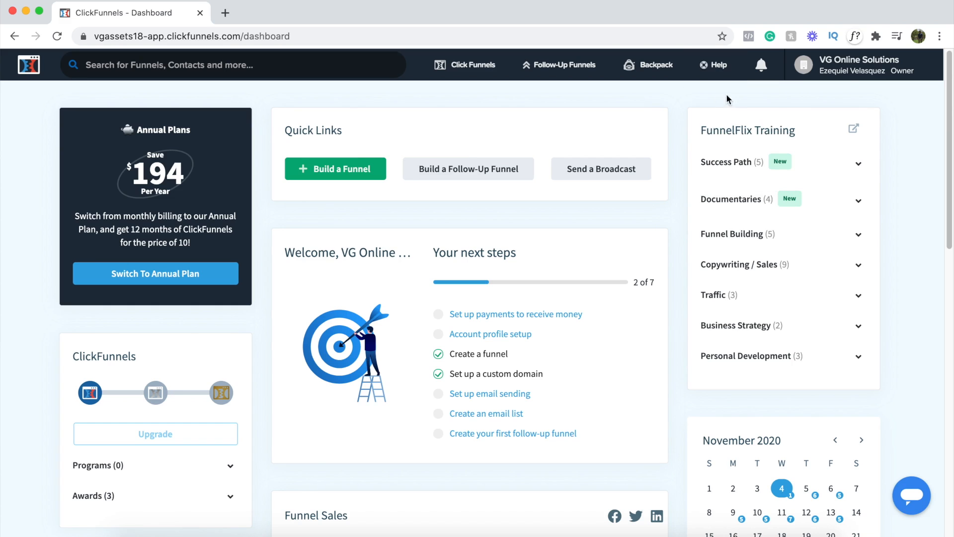
mouse_move(851, 72)
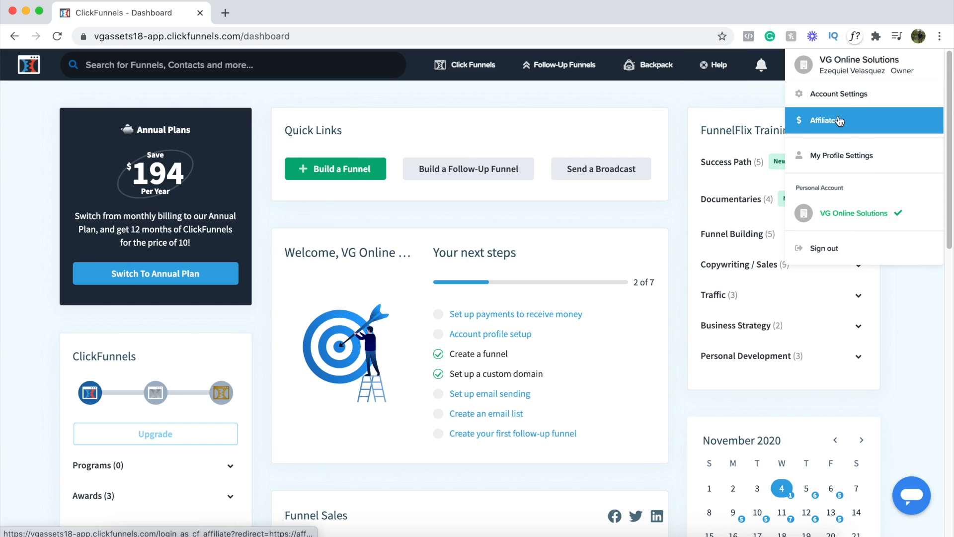
left_click(851, 98)
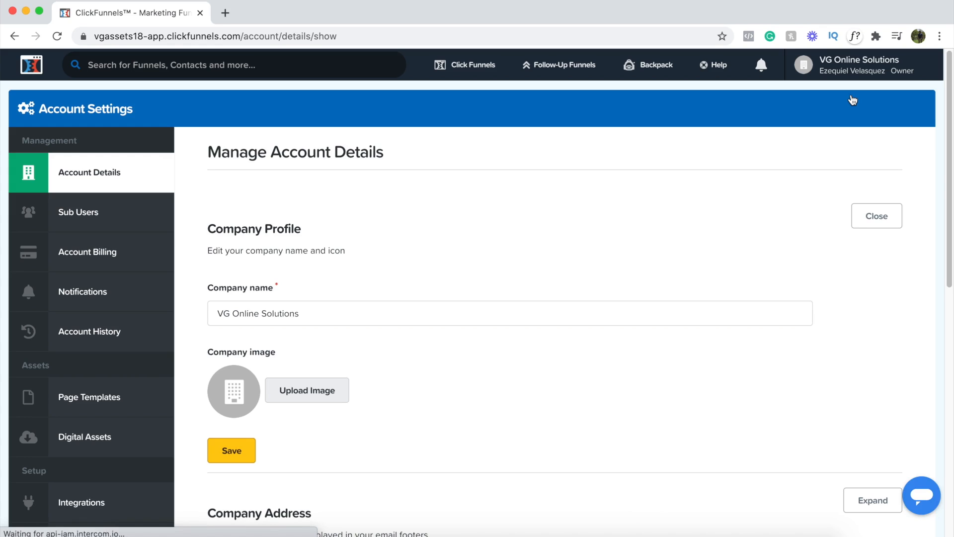
Step: Expand the ClickFunnels Subdomain section and enter DOGTRAINING as the subdomain
scroll(276, 258, "down", 3)
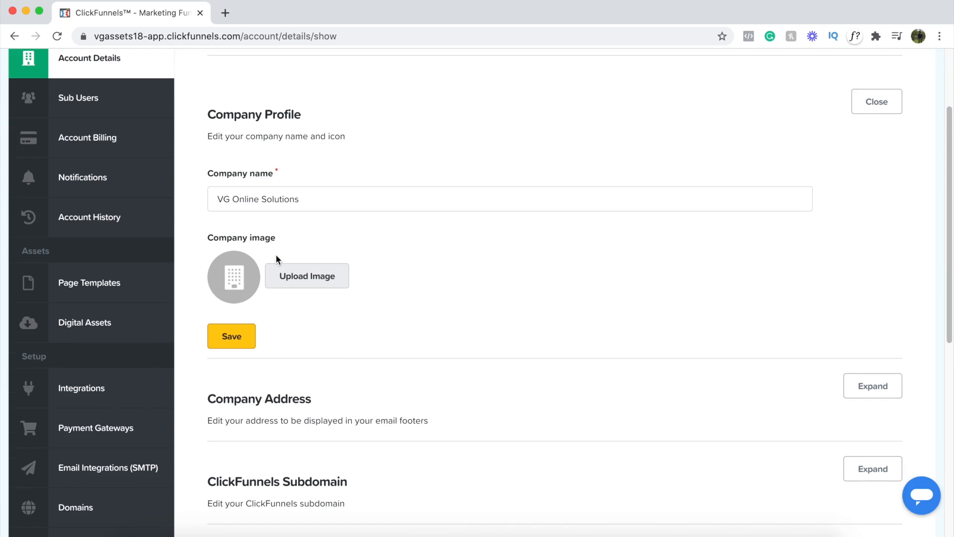
scroll(276, 255, "down", 5)
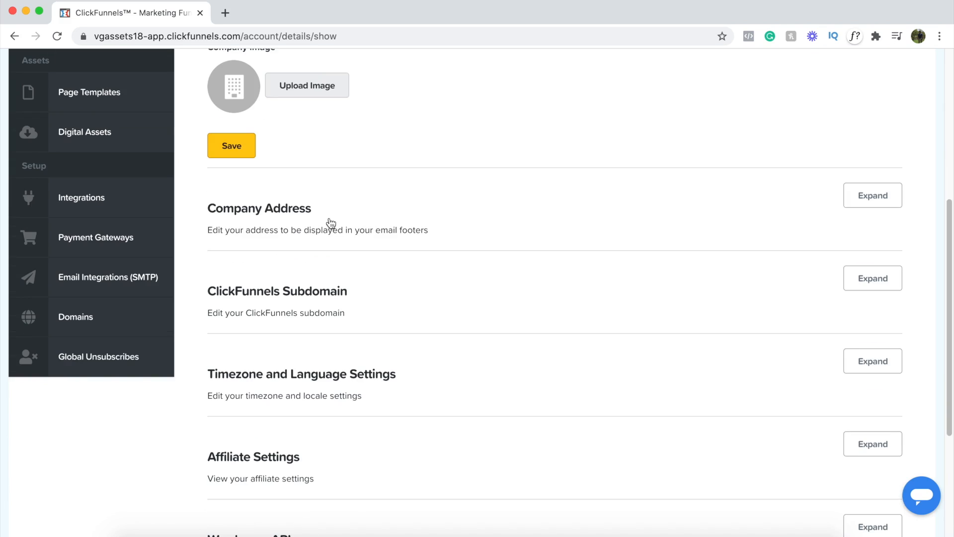
left_click(868, 279)
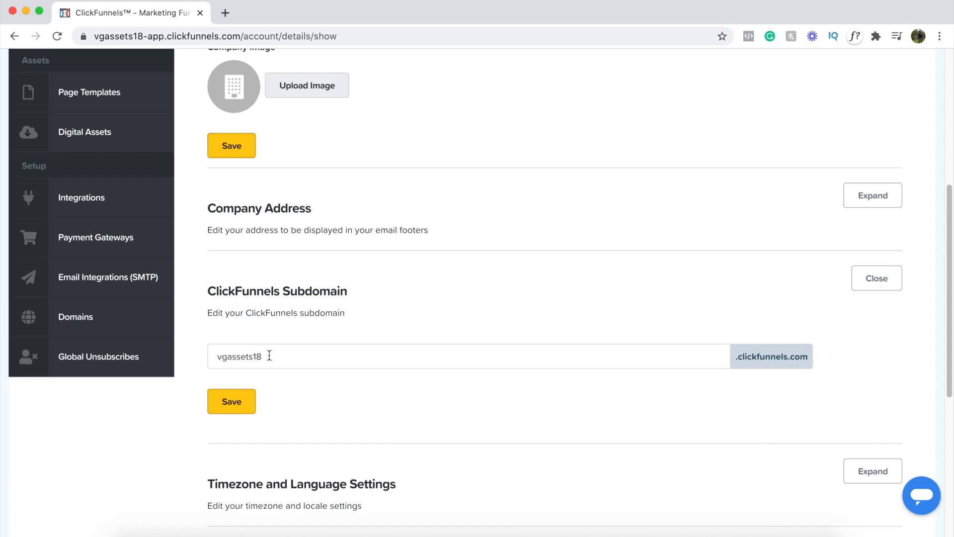
left_click_drag(276, 354, 214, 356)
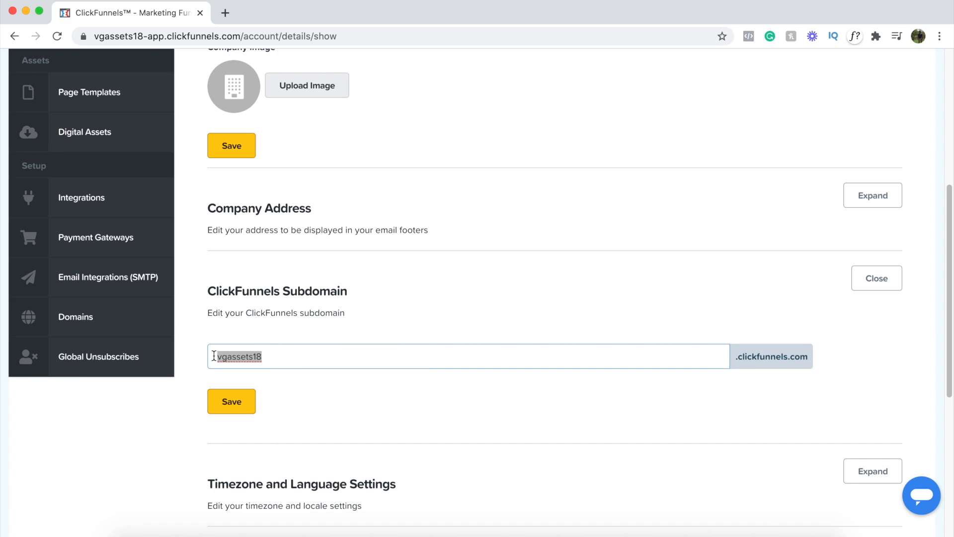
type("DOGTRAINING")
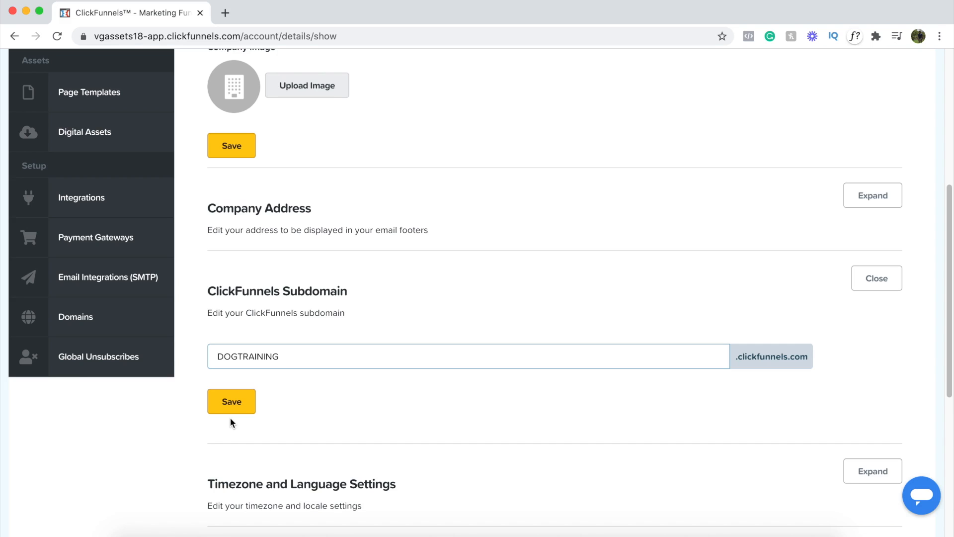
Step: Clear the subdomain field without saving and look over the remaining account details sections
double_click(258, 354)
key("BackSpace")
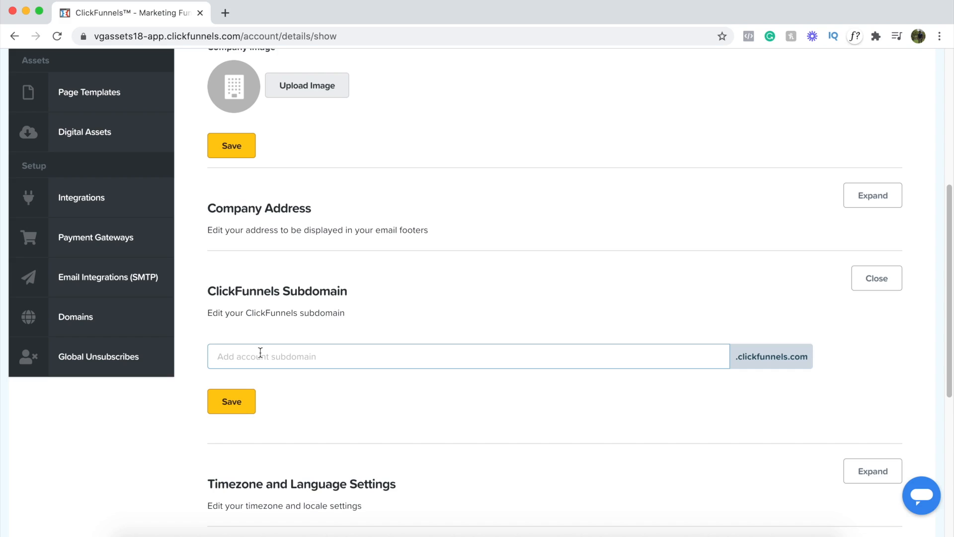
scroll(260, 353, "down", 3)
scroll(260, 352, "down", 3)
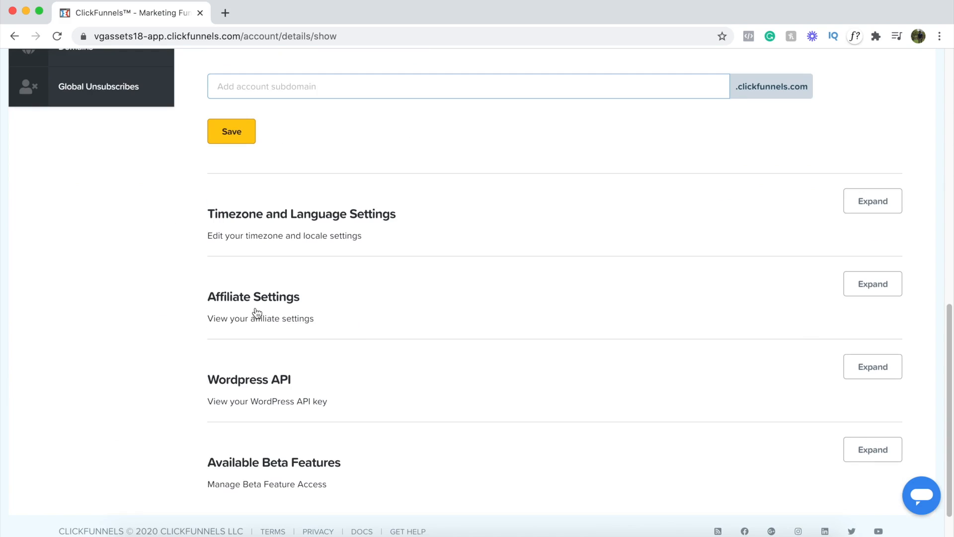
Step: Look over the account details sections, from the company profile down to the timezone, affiliate and WordPress API settings
scroll(256, 313, "up", 1)
scroll(257, 313, "up", 2)
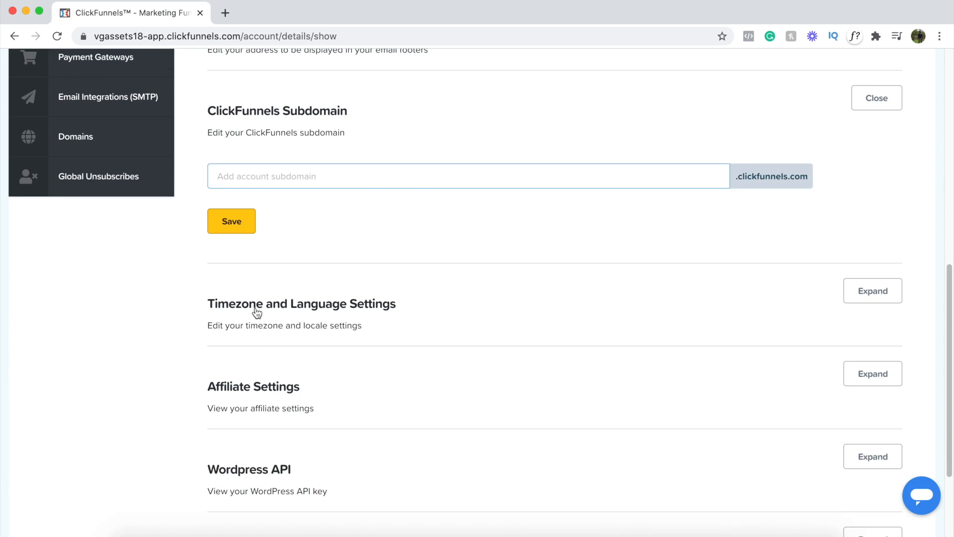
scroll(257, 313, "down", 3)
scroll(372, 276, "up", 10)
scroll(371, 279, "down", 7)
scroll(383, 338, "up", 5)
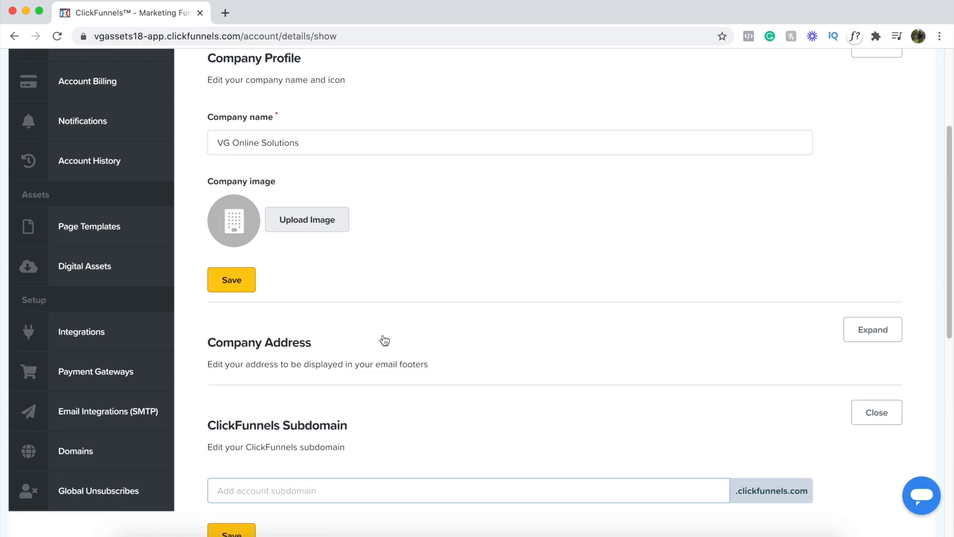
scroll(383, 338, "up", 4)
scroll(261, 256, "down", 1)
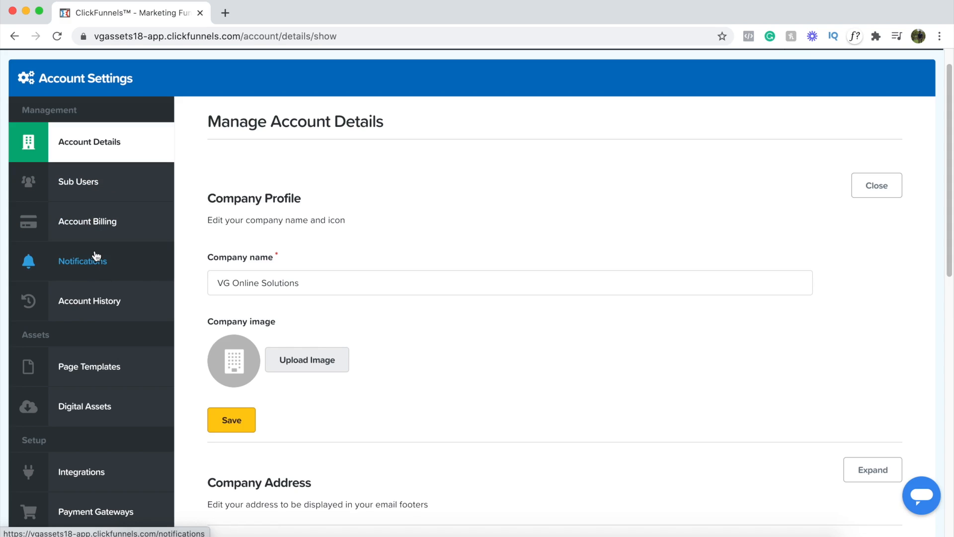
scroll(96, 256, "up", 1)
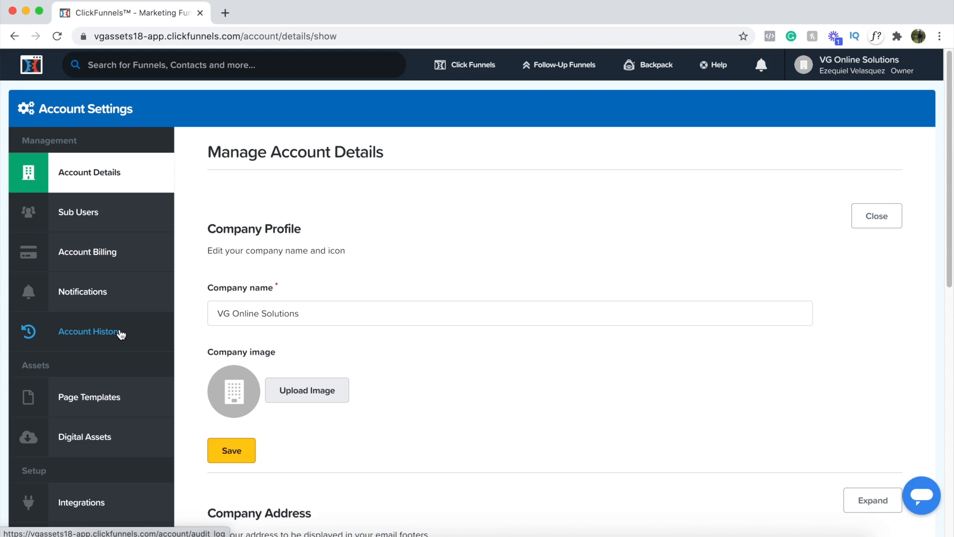
Step: View the account's custom page templates and its digital assets
left_click(110, 405)
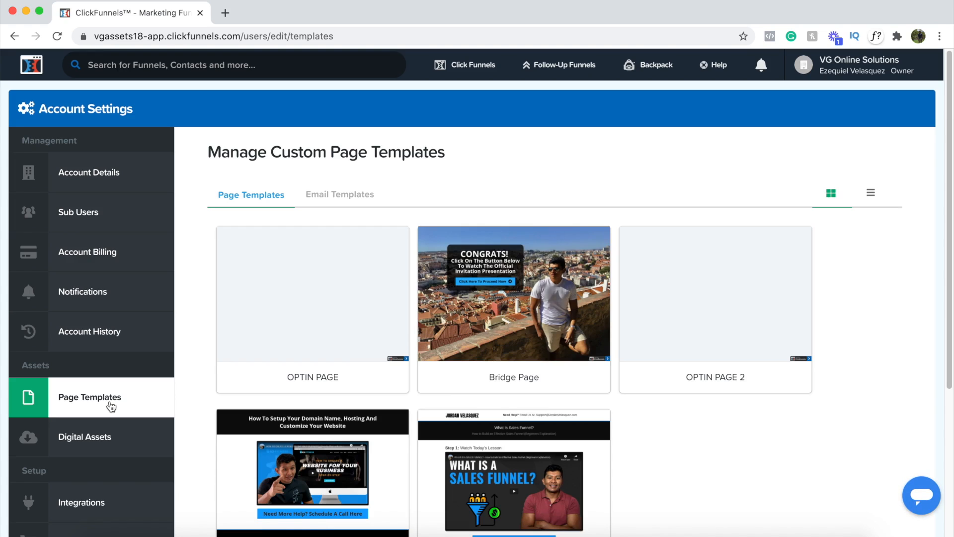
left_click(106, 440)
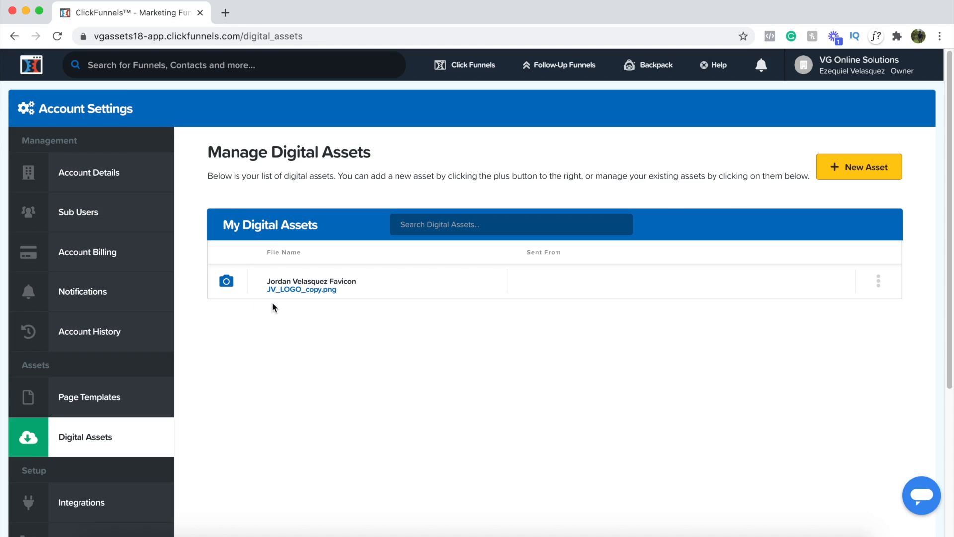
Step: Open the account's API integrations and bring up the list of services available for a new integration
scroll(75, 412, "down", 3)
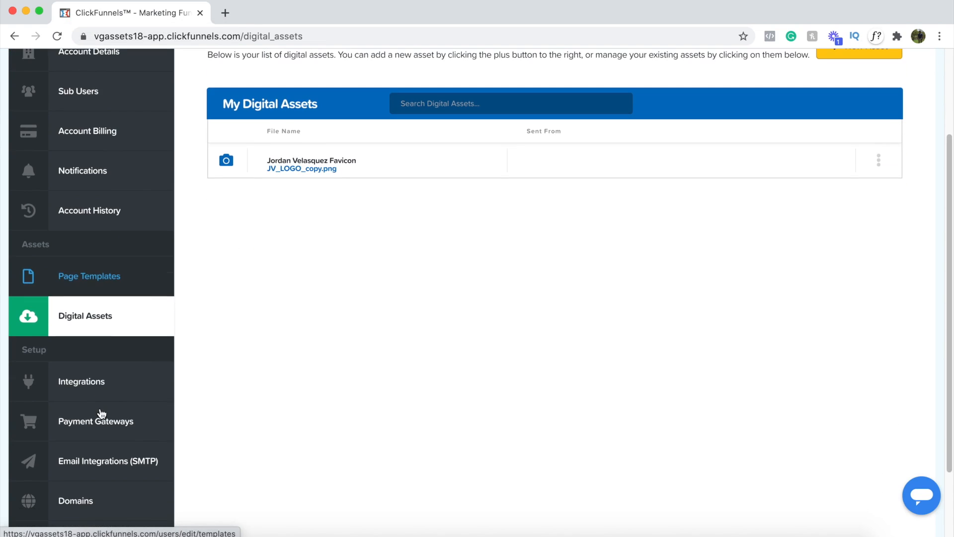
left_click(107, 394)
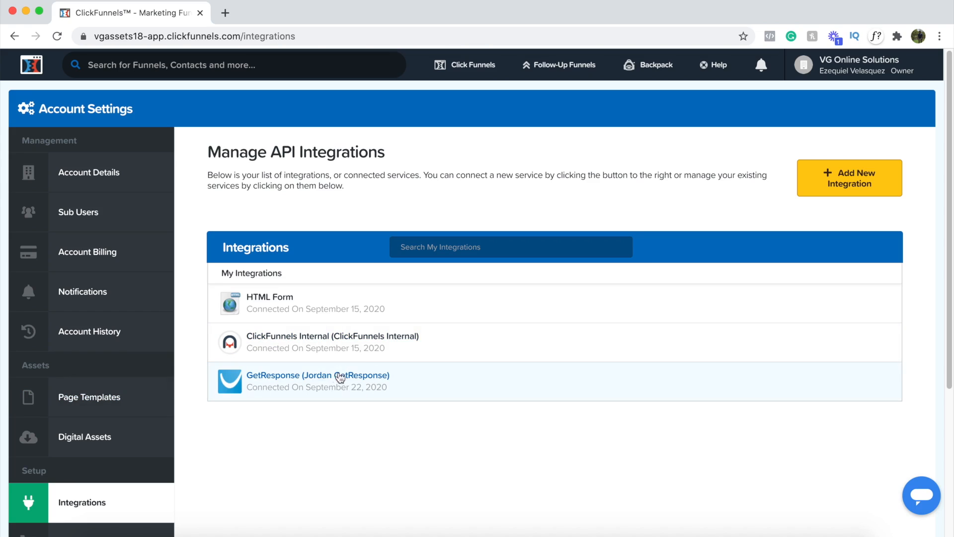
left_click(852, 178)
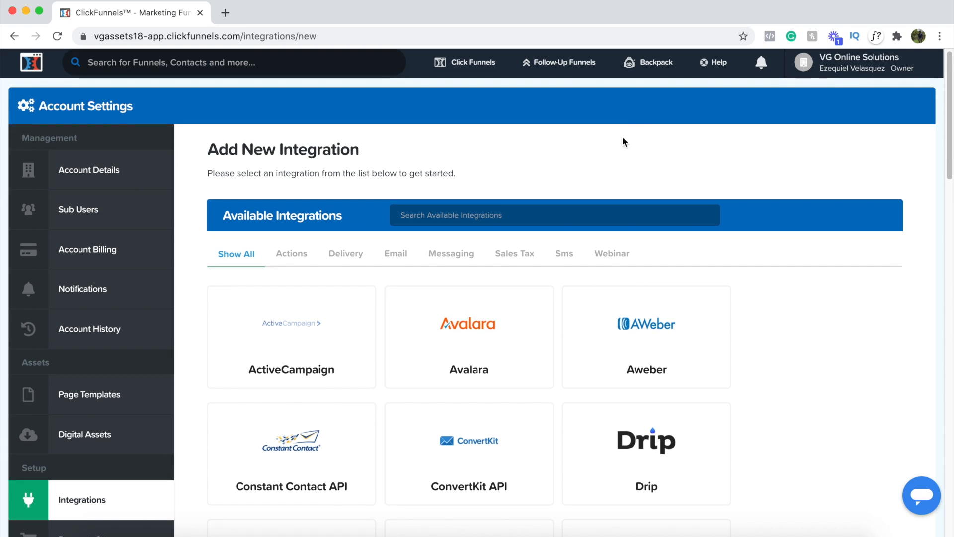
Step: Look through the full list of available integrations, from ActiveCampaign to Zoom
scroll(326, 341, "down", 1)
scroll(327, 340, "down", 5)
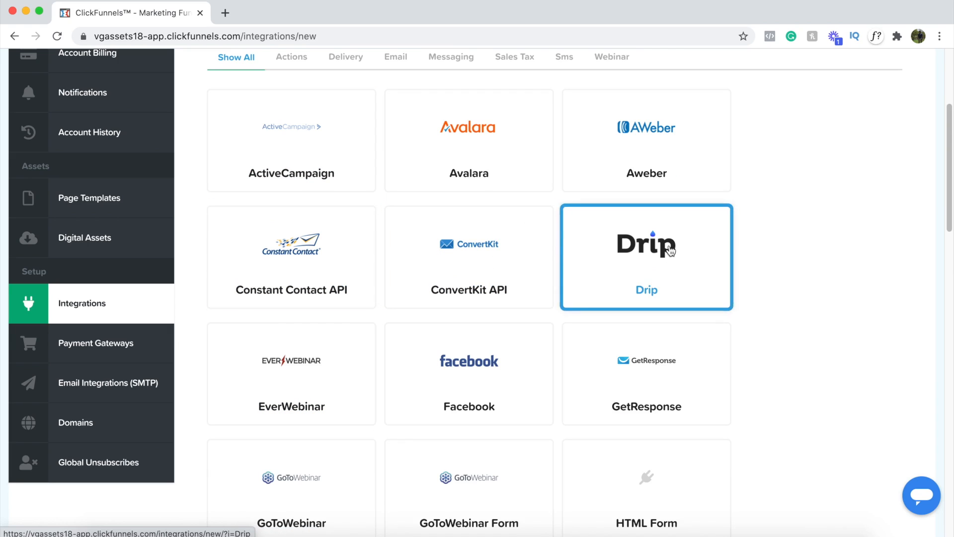
scroll(538, 313, "down", 2)
scroll(535, 388, "down", 5)
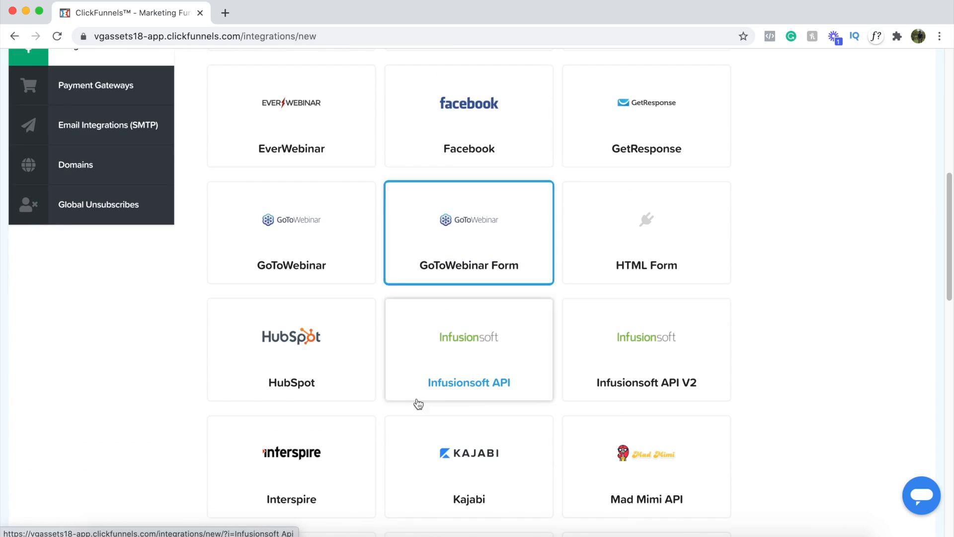
scroll(615, 447, "down", 5)
scroll(572, 447, "down", 15)
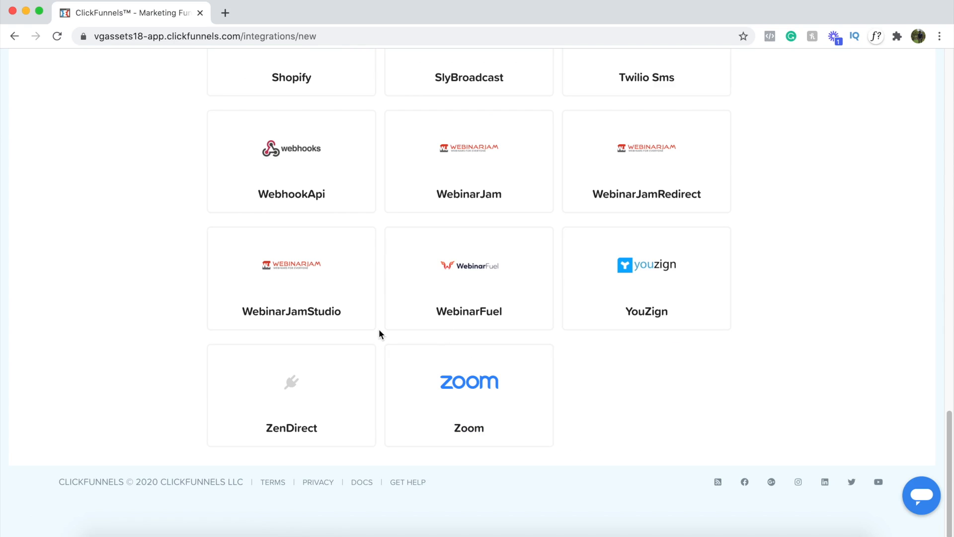
scroll(379, 332, "up", 5)
scroll(380, 332, "up", 12)
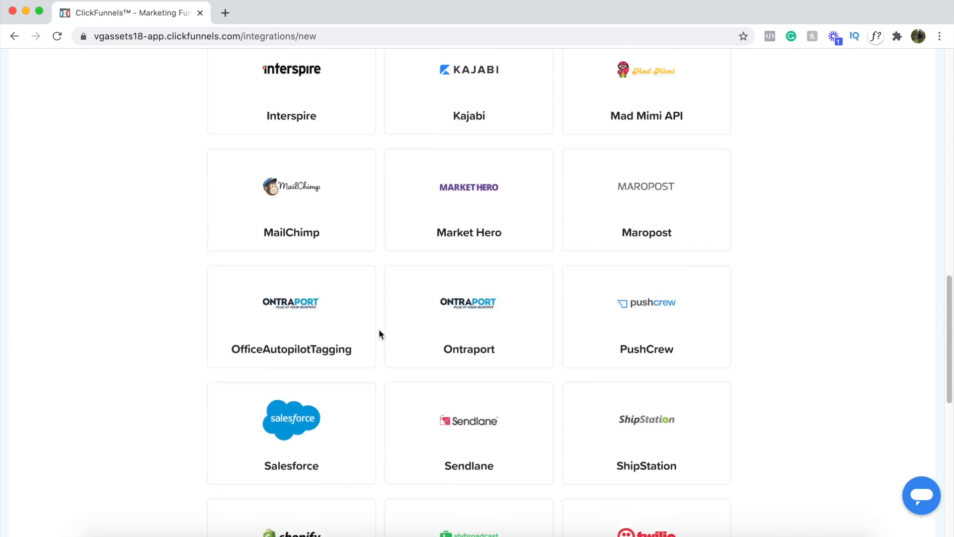
scroll(379, 333, "up", 9)
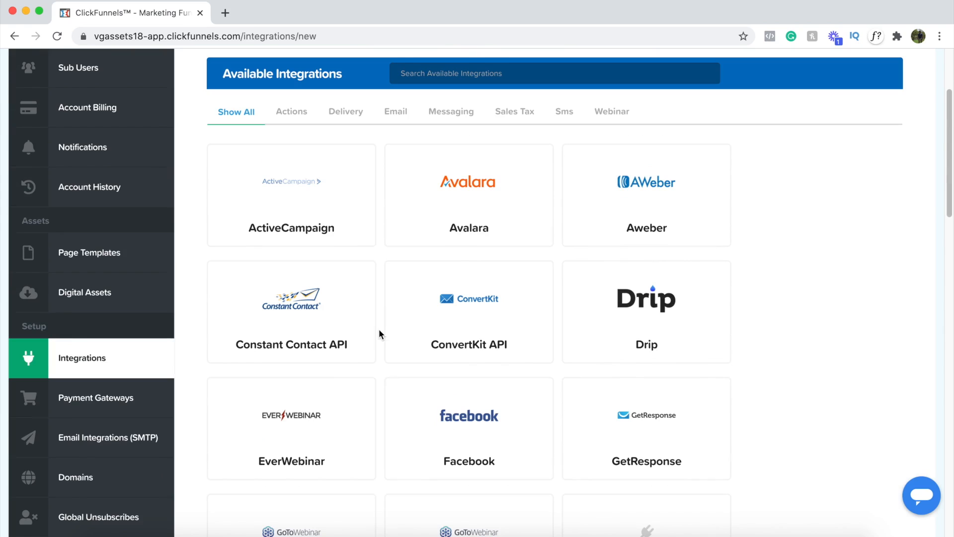
scroll(166, 308, "down", 2)
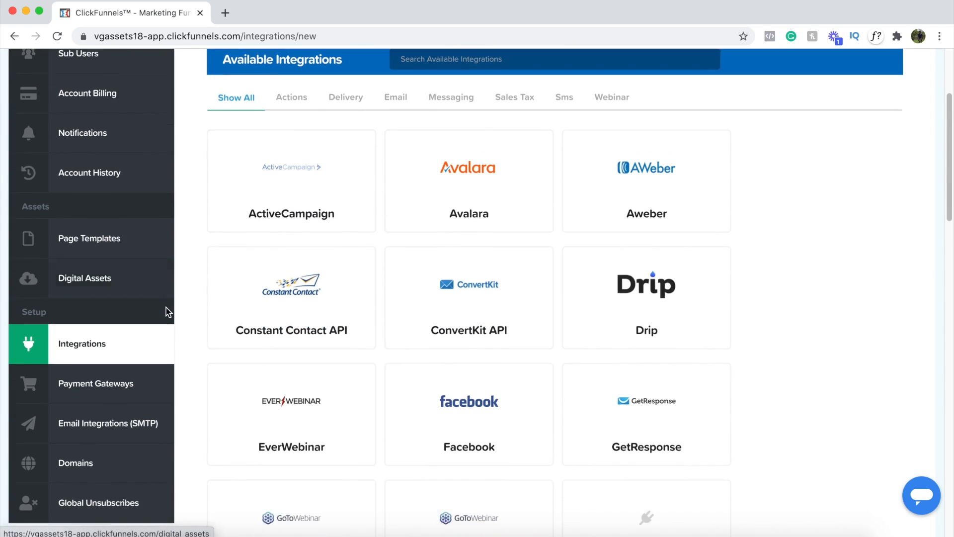
Step: Open the payment gateway settings, start adding a new gateway and look through the available providers
left_click(72, 326)
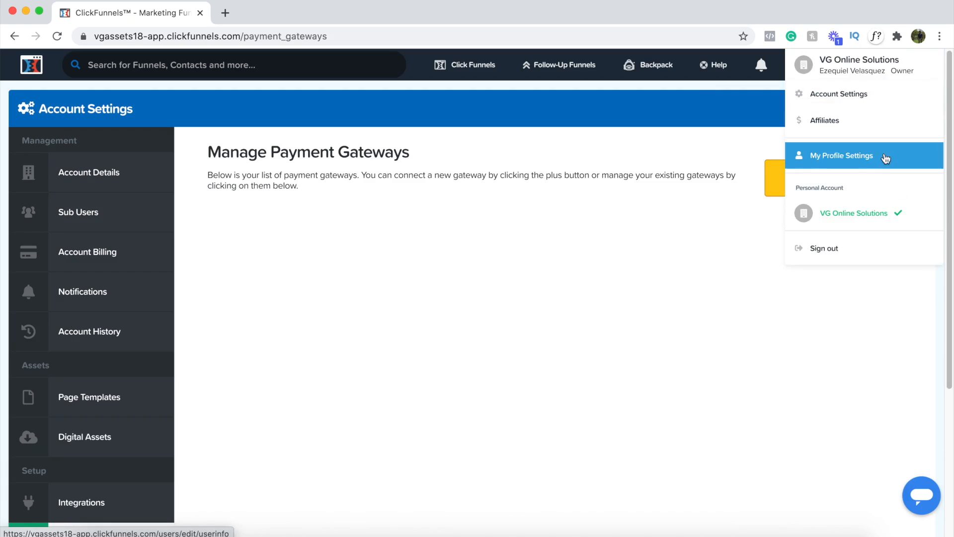
left_click(804, 191)
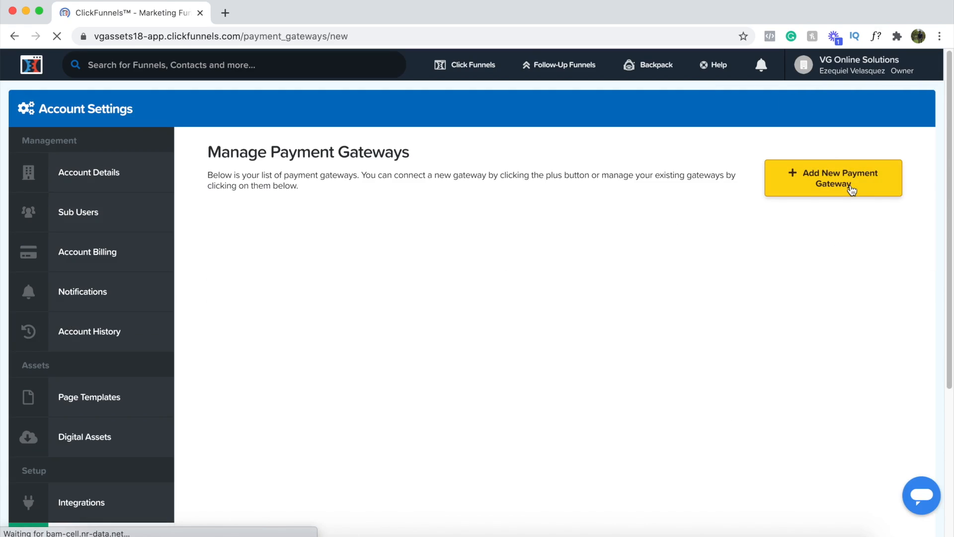
scroll(567, 320, "down", 2)
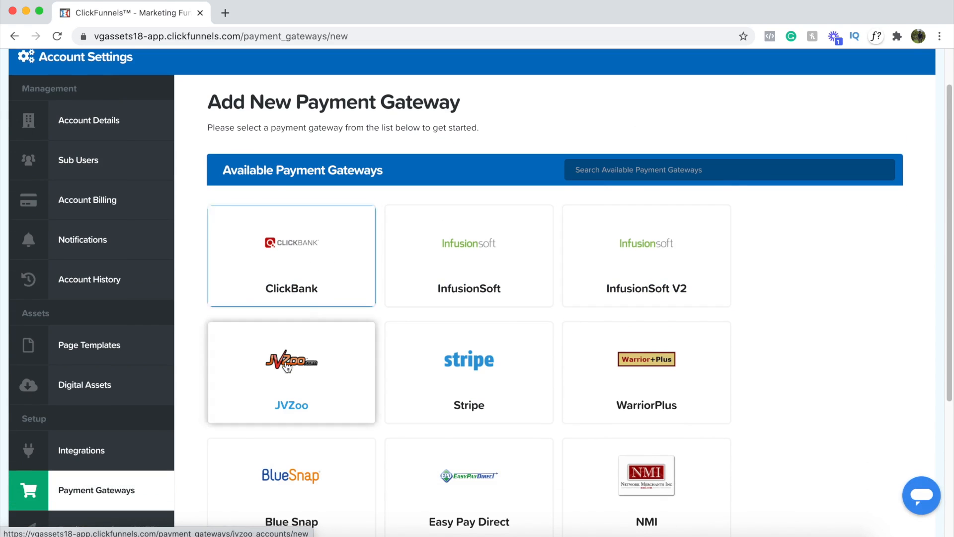
scroll(517, 367, "down", 1)
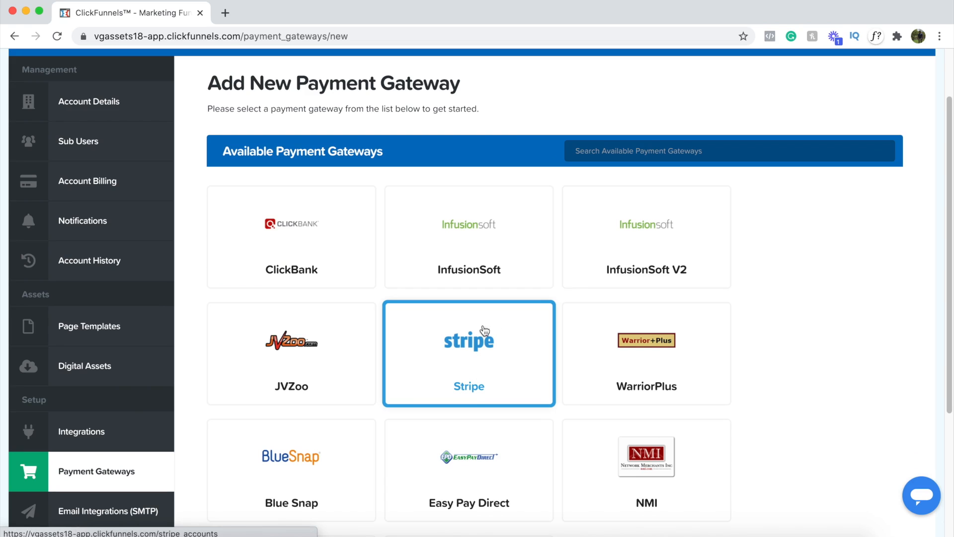
scroll(460, 344, "down", 3)
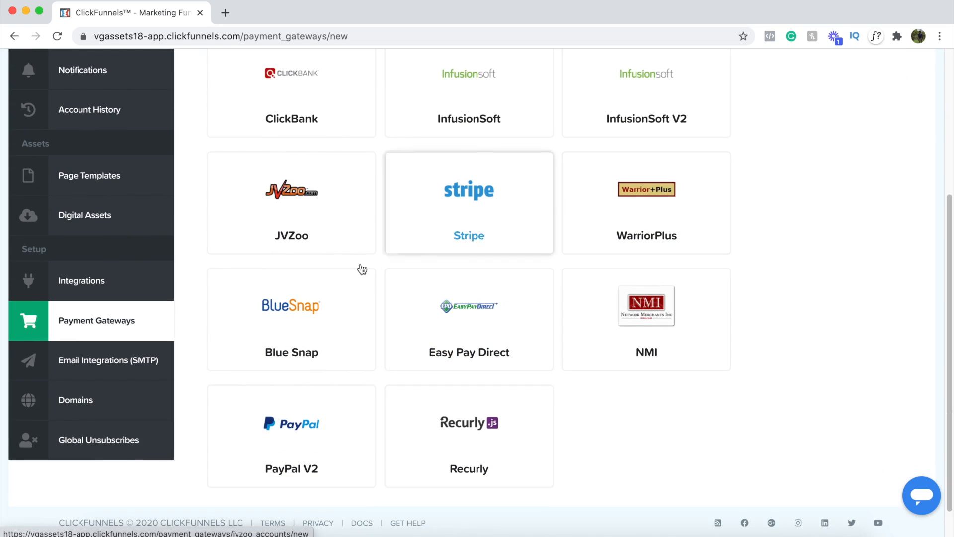
scroll(326, 243, "up", 2)
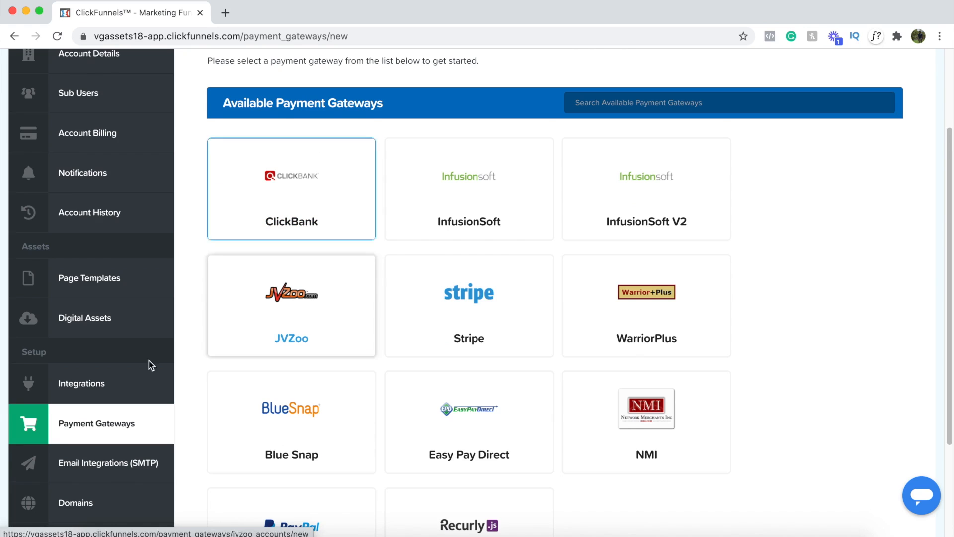
Step: View the Email Integrations (SMTP) setup options and the account's list of domains
scroll(207, 324, "down", 1)
left_click(106, 442)
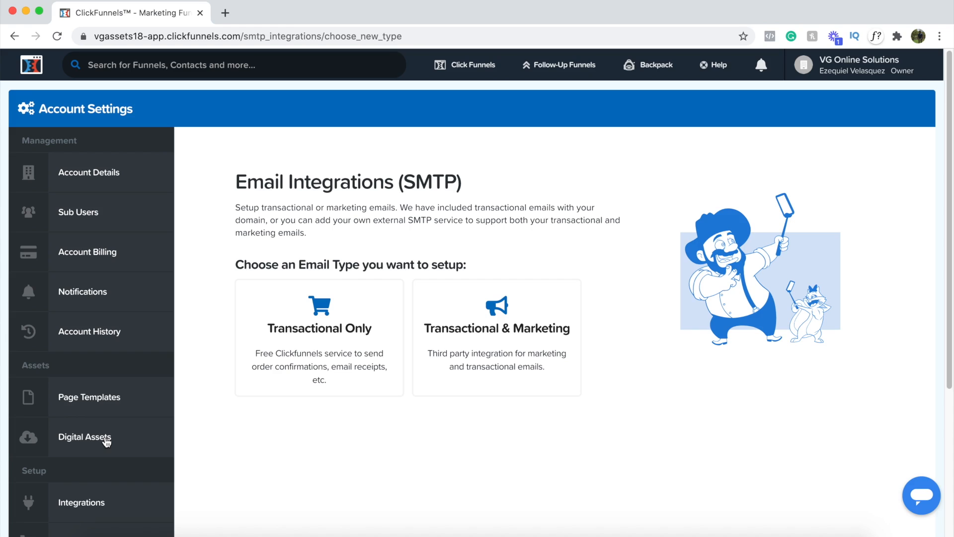
scroll(106, 441, "down", 5)
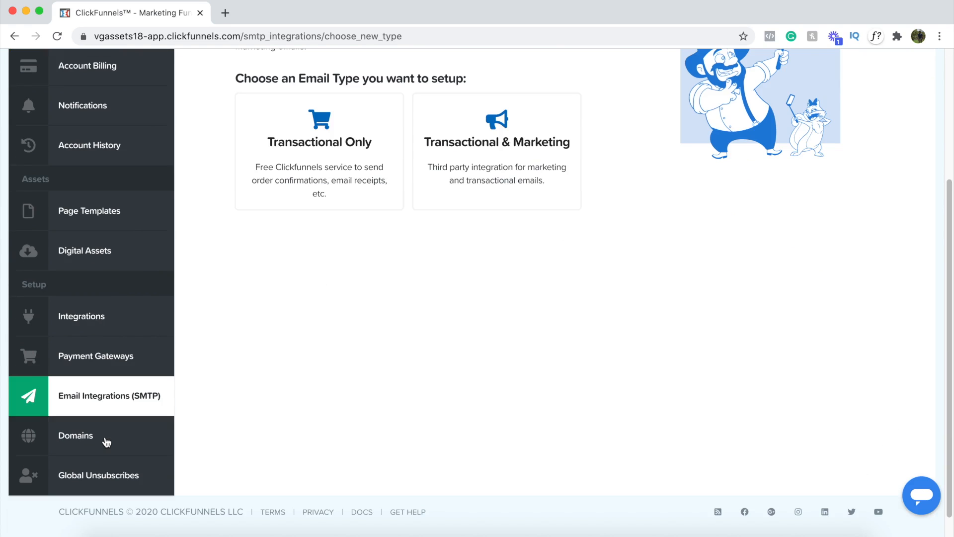
left_click(106, 442)
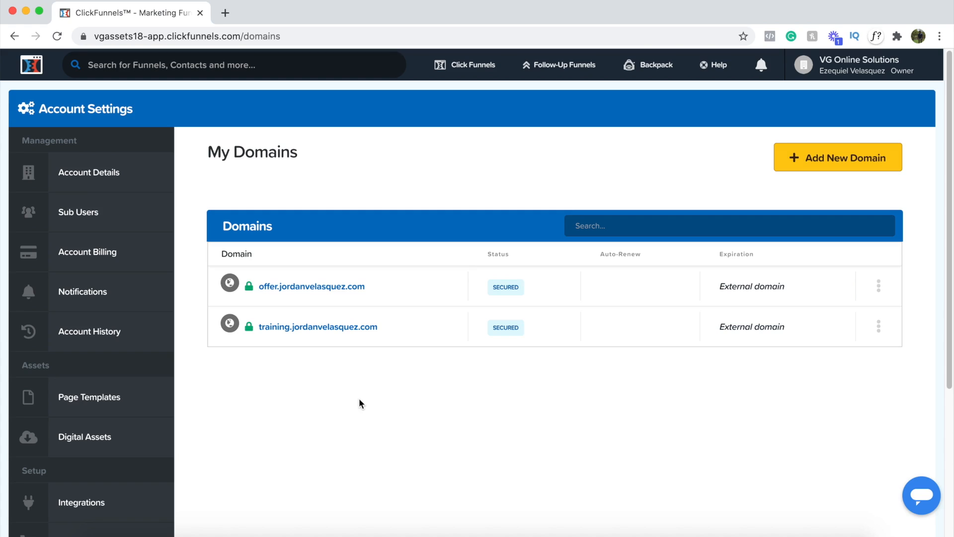
scroll(359, 403, "down", 1)
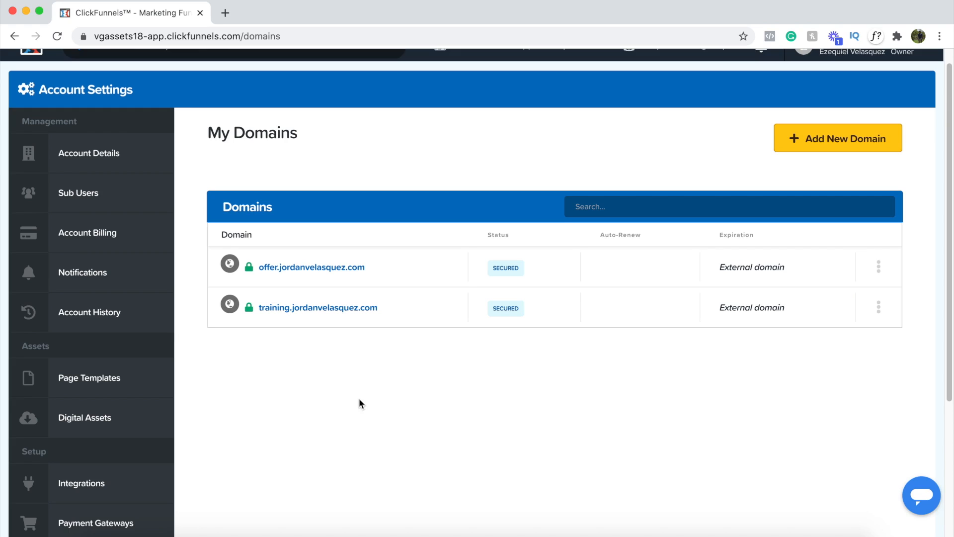
scroll(359, 399, "down", 8)
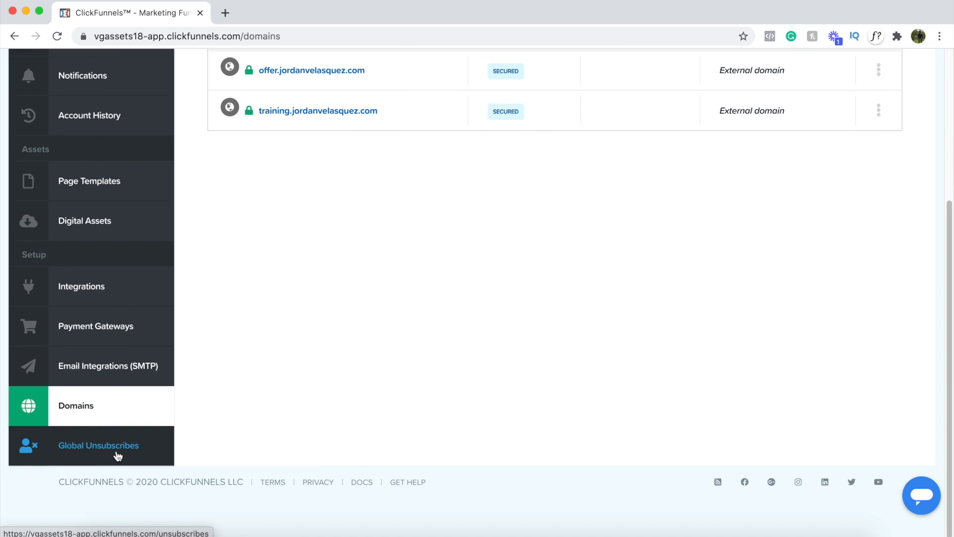
scroll(290, 416, "up", 9)
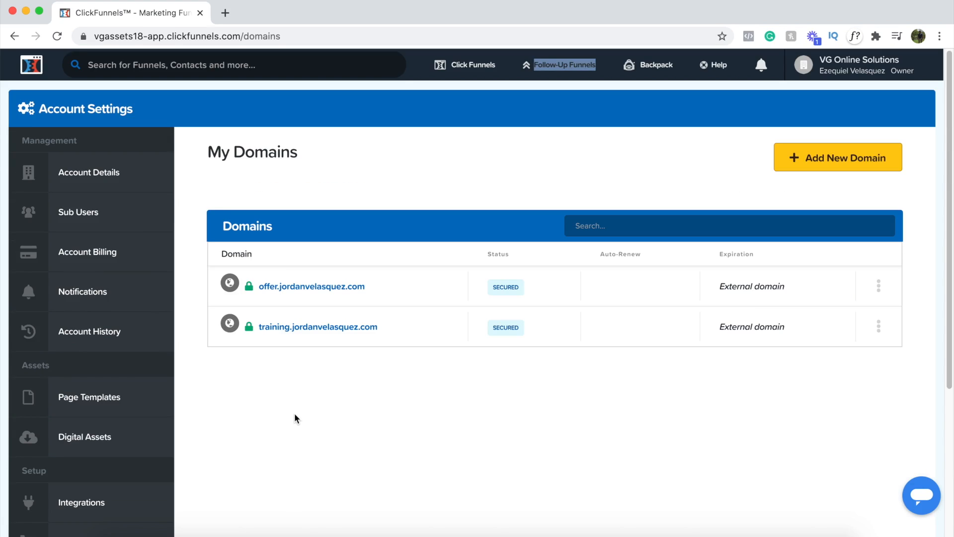
Step: View the Platinum upgrade offers for Backpack and Follow-Up Funnels
left_click(654, 73)
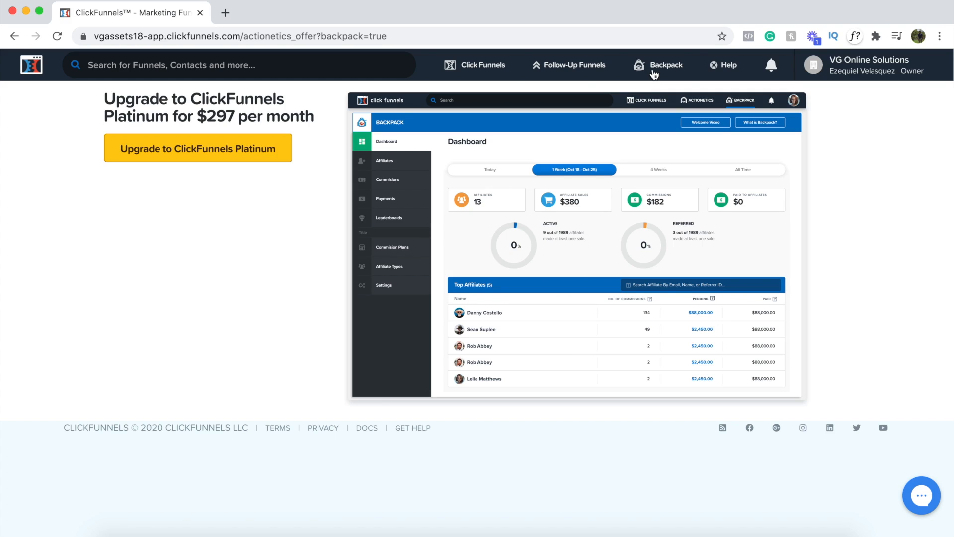
left_click(574, 74)
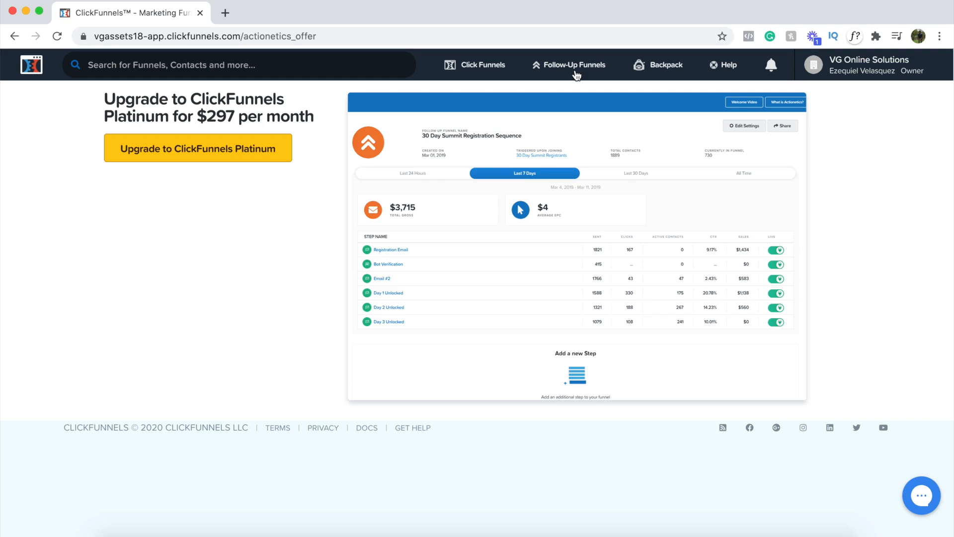
Step: Open the Funnel Marketplace and browse its product launch, squeeze page, tripwire and video sales letter funnel templates
mouse_move(503, 70)
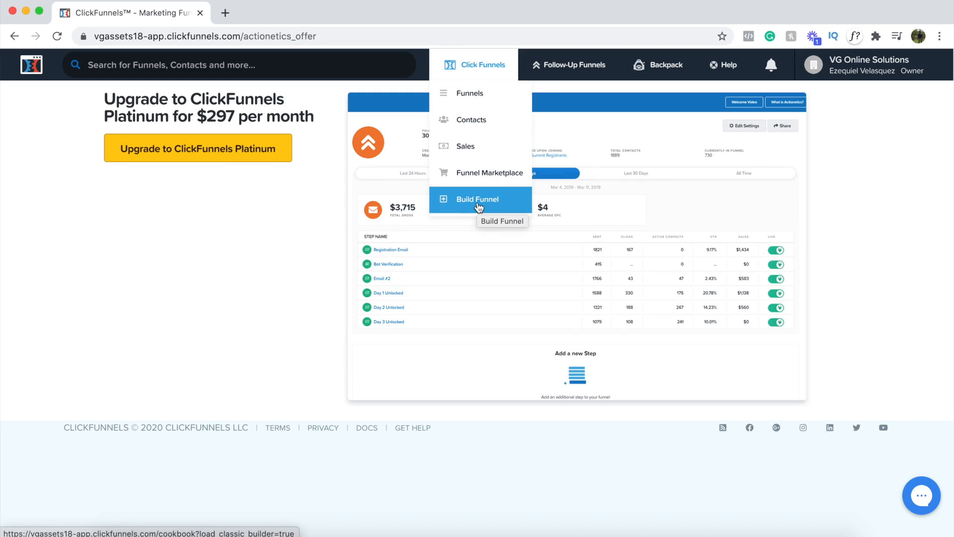
left_click(486, 180)
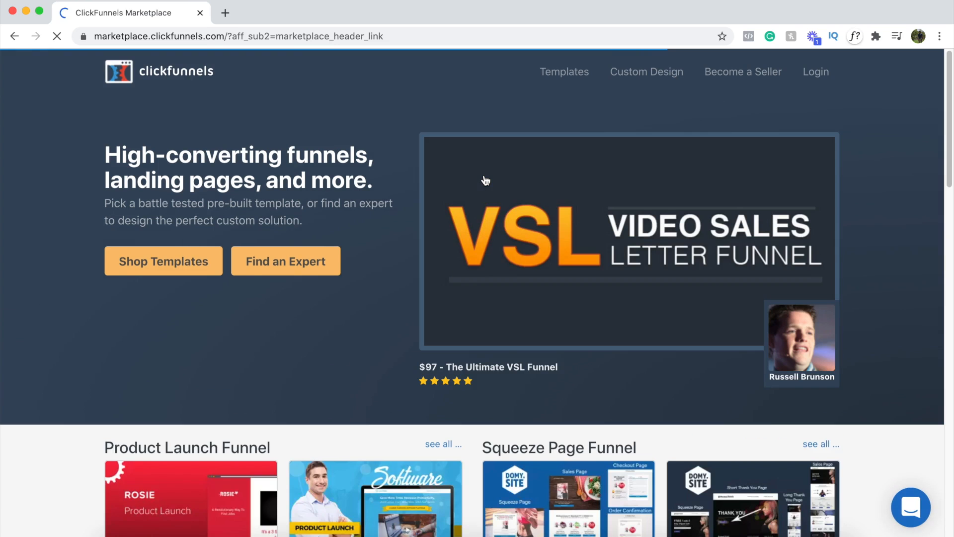
scroll(486, 180, "down", 3)
scroll(486, 180, "down", 3)
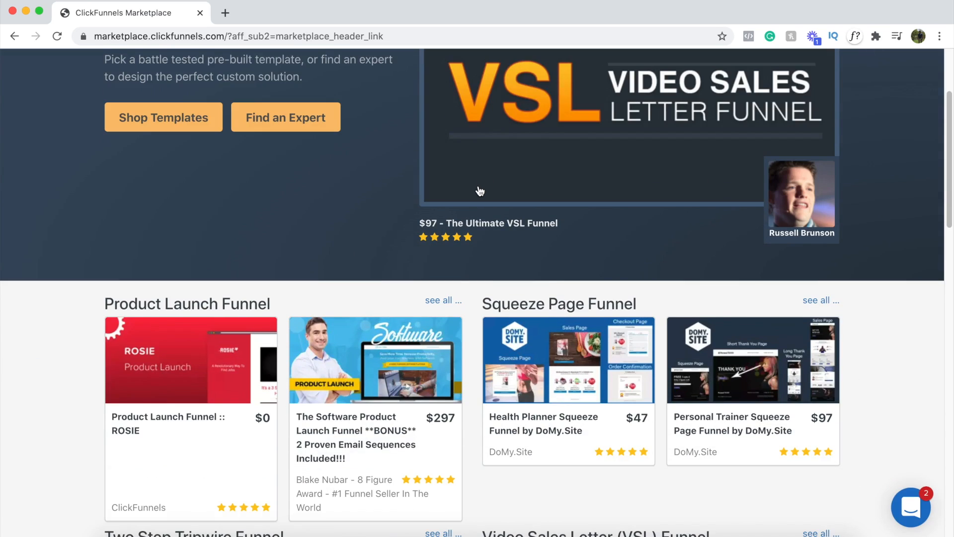
scroll(480, 188, "down", 3)
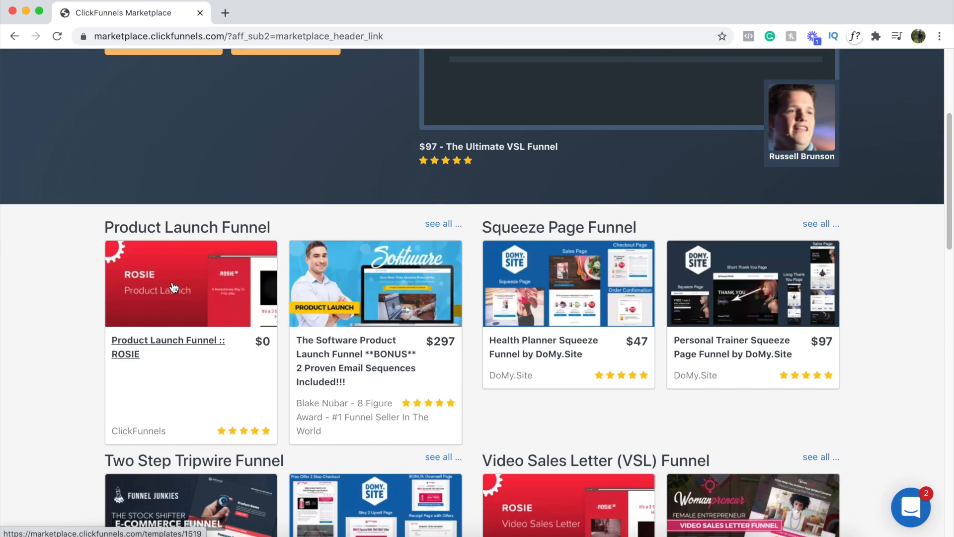
scroll(173, 287, "up", 1)
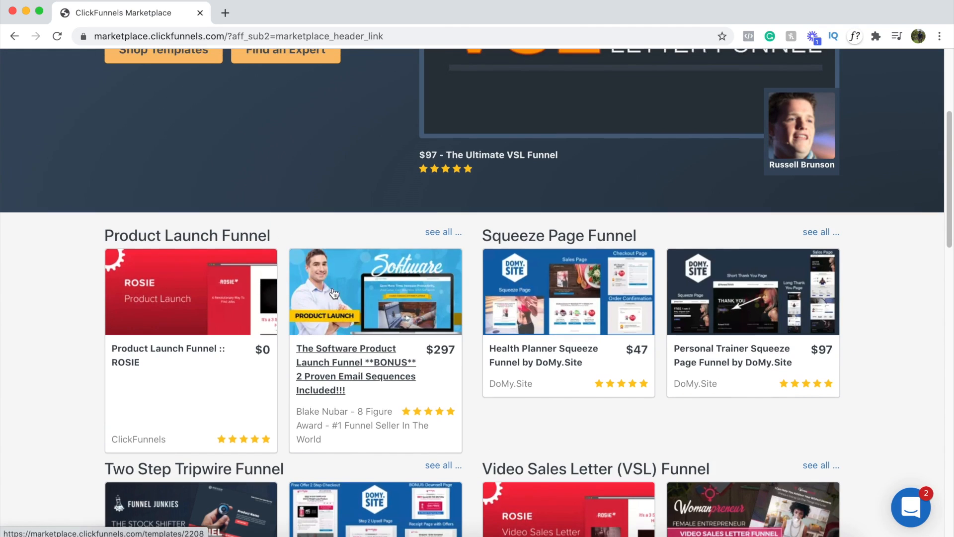
scroll(410, 314, "down", 5)
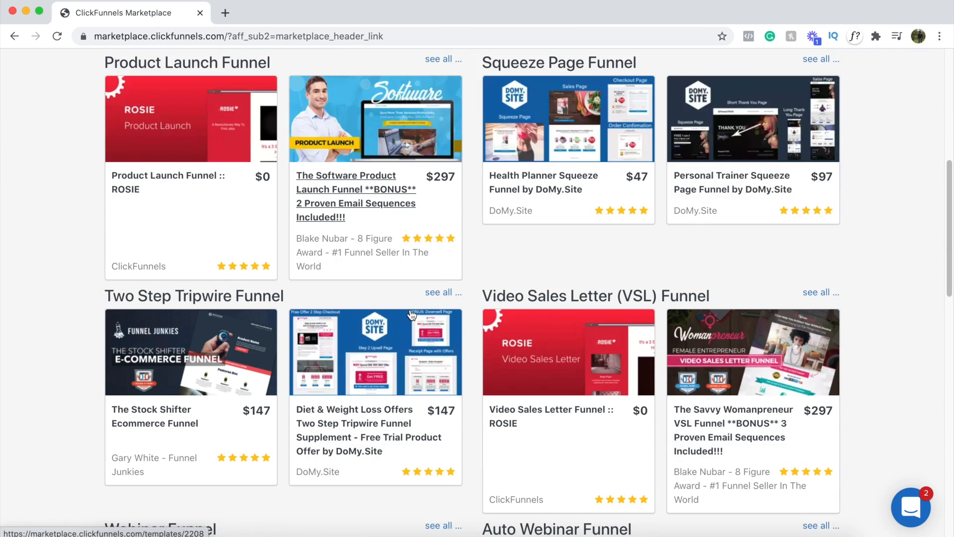
Step: Browse the webinar and auto webinar funnel templates on the Marketplace home page
scroll(411, 314, "down", 2)
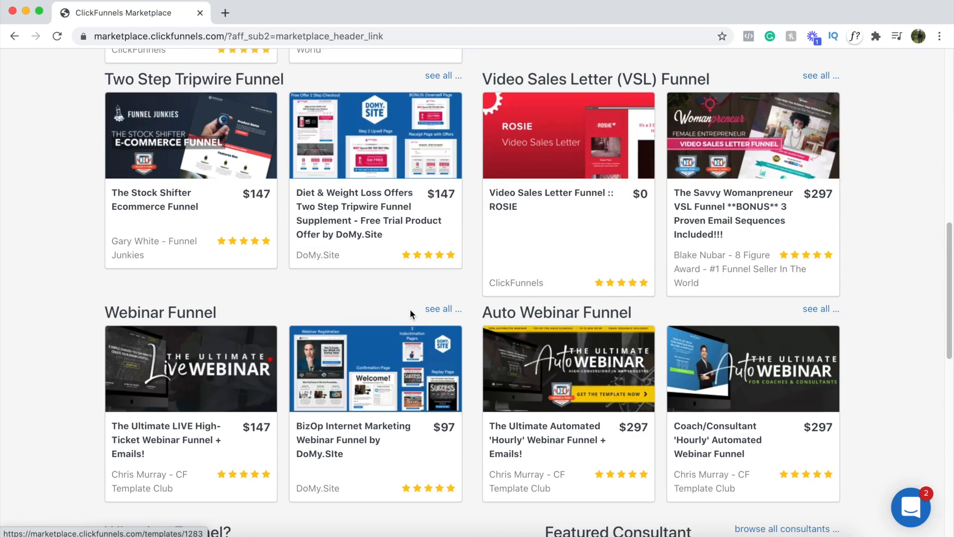
scroll(216, 322, "down", 1)
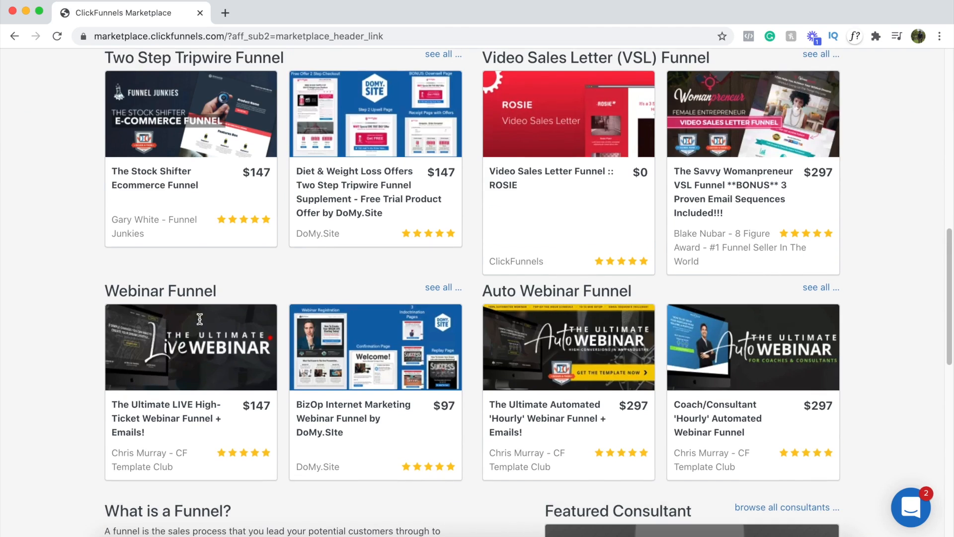
scroll(154, 199, "up", 2)
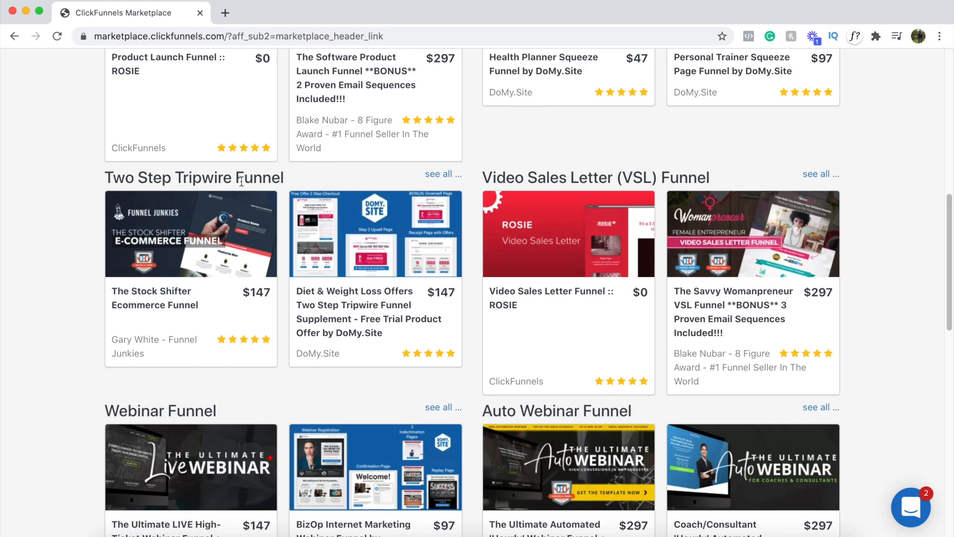
scroll(244, 181, "up", 6)
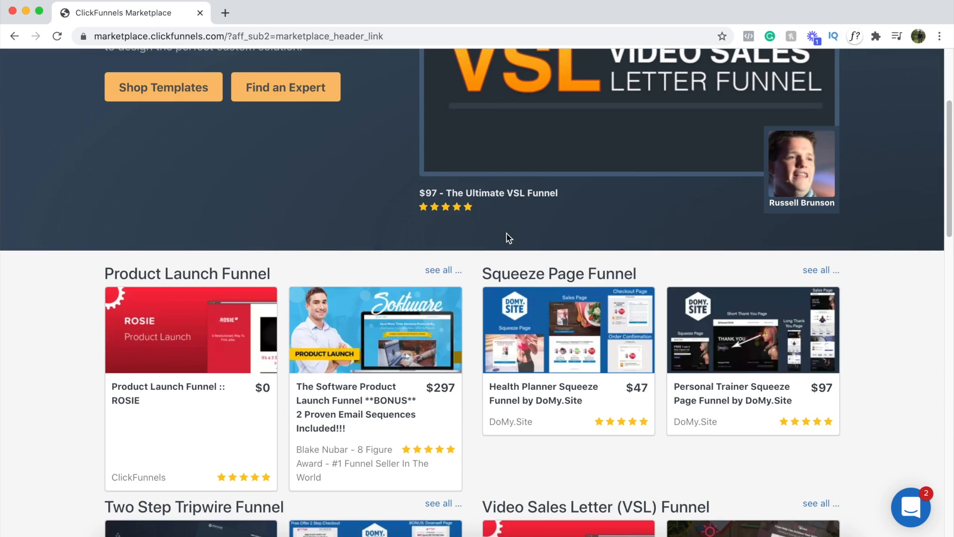
scroll(569, 246, "up", 4)
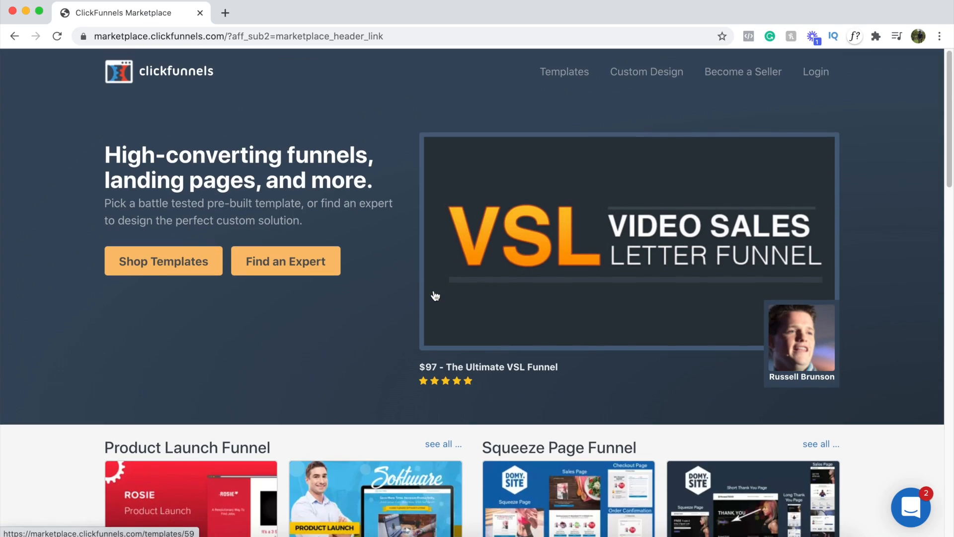
Step: Open the Marketplace's full template catalogue and look through its template types, categories, tags and listed funnels
left_click(583, 79)
scroll(271, 282, "down", 2)
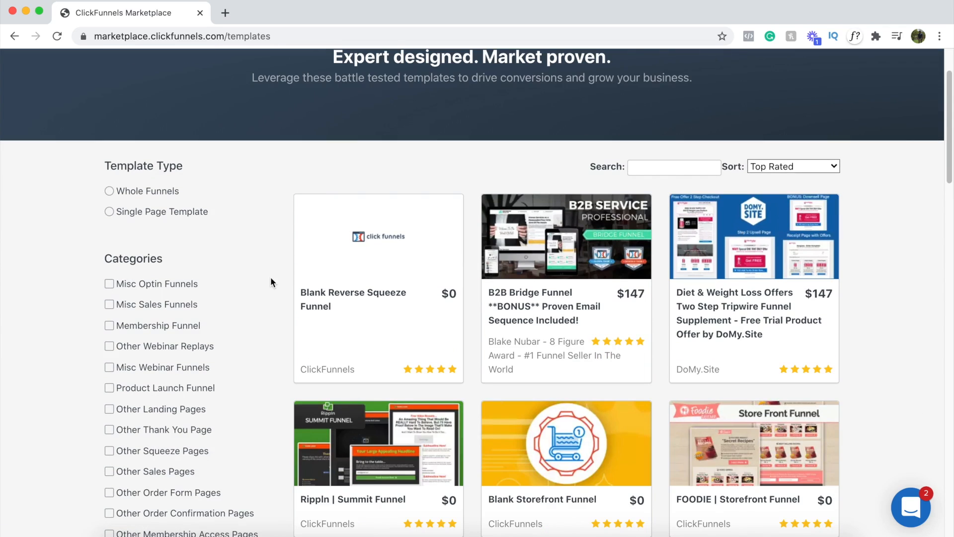
scroll(148, 328, "down", 3)
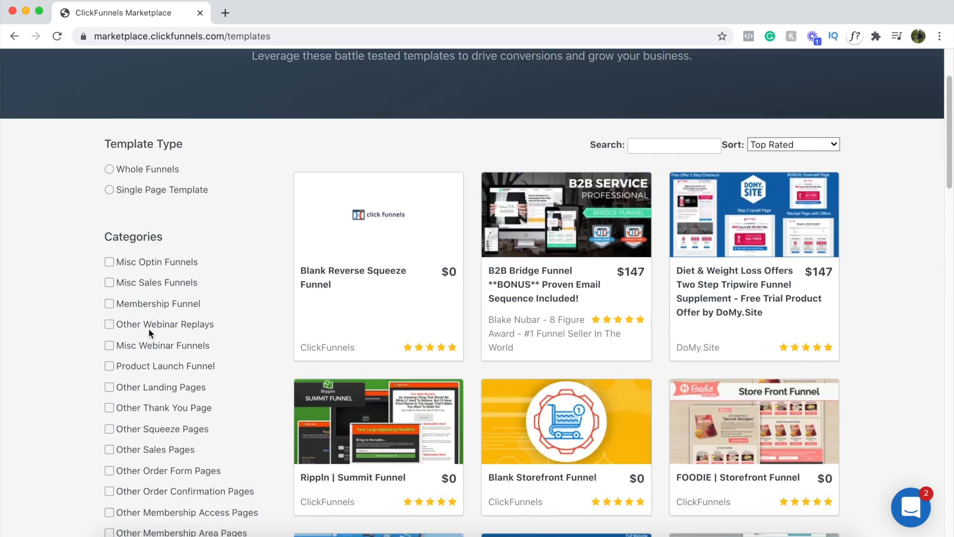
scroll(149, 333, "down", 7)
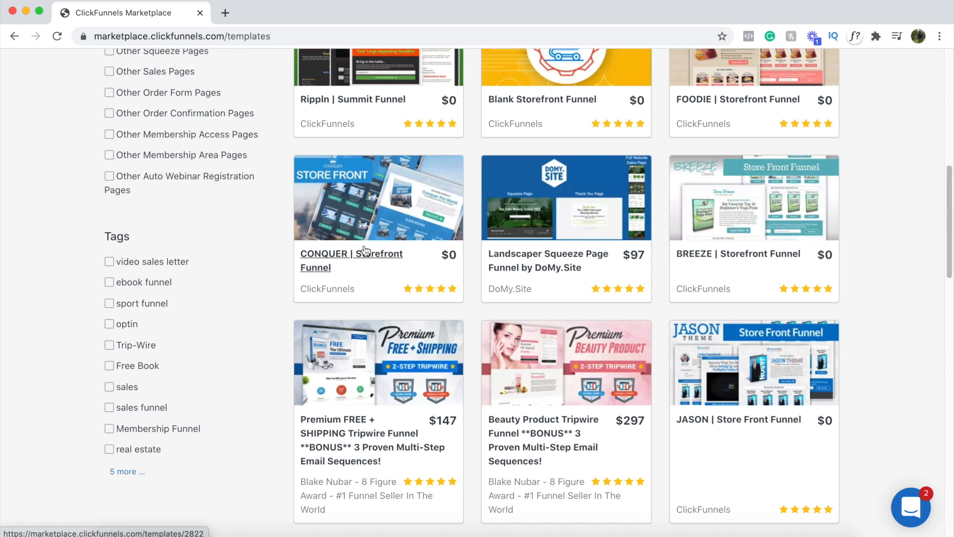
scroll(198, 291, "down", 20)
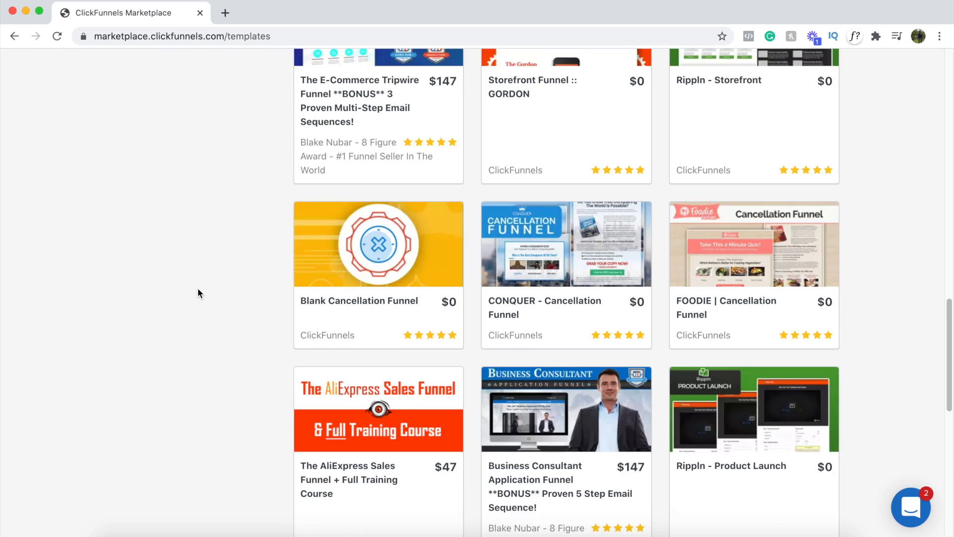
scroll(198, 290, "down", 5)
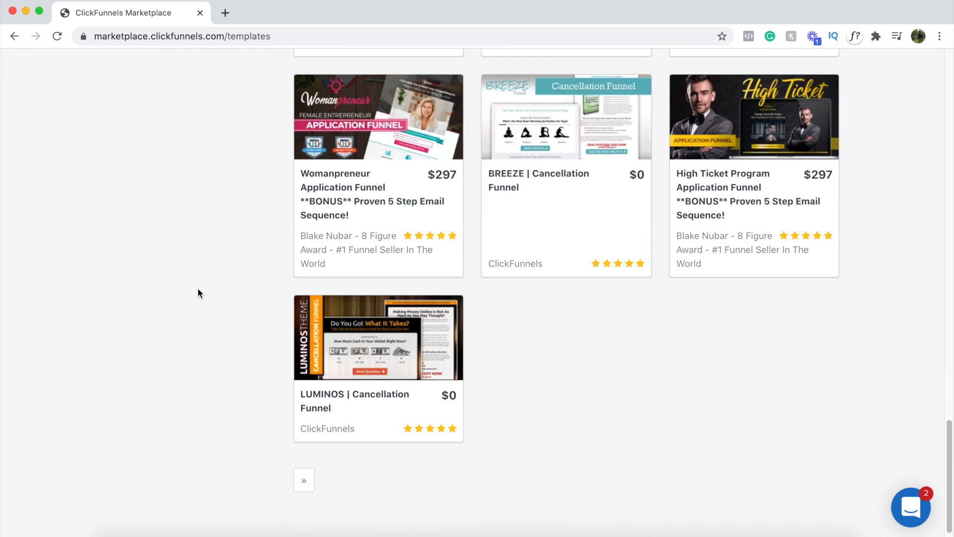
scroll(198, 289, "up", 20)
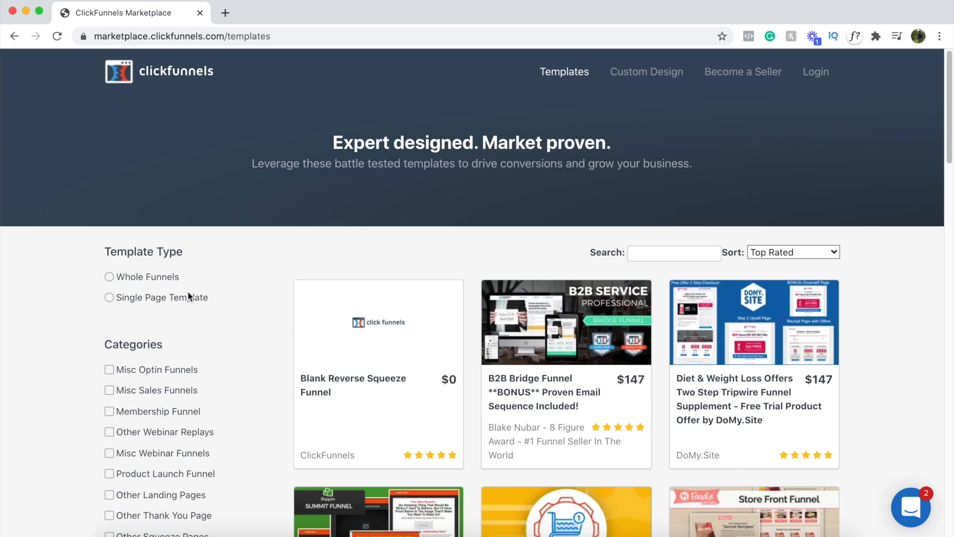
Step: Return from the Marketplace to the ClickFunnels account and view its Sales page
left_click(11, 37)
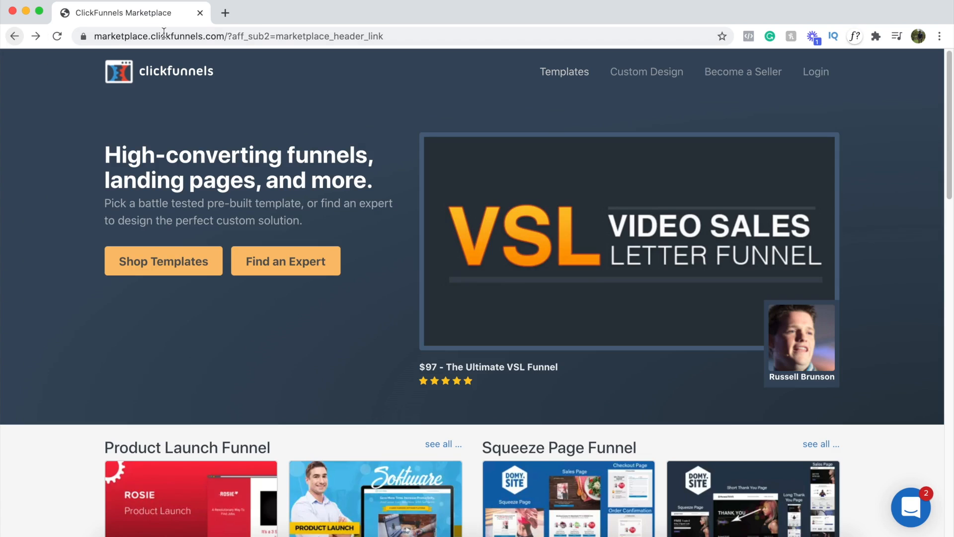
left_click(16, 35)
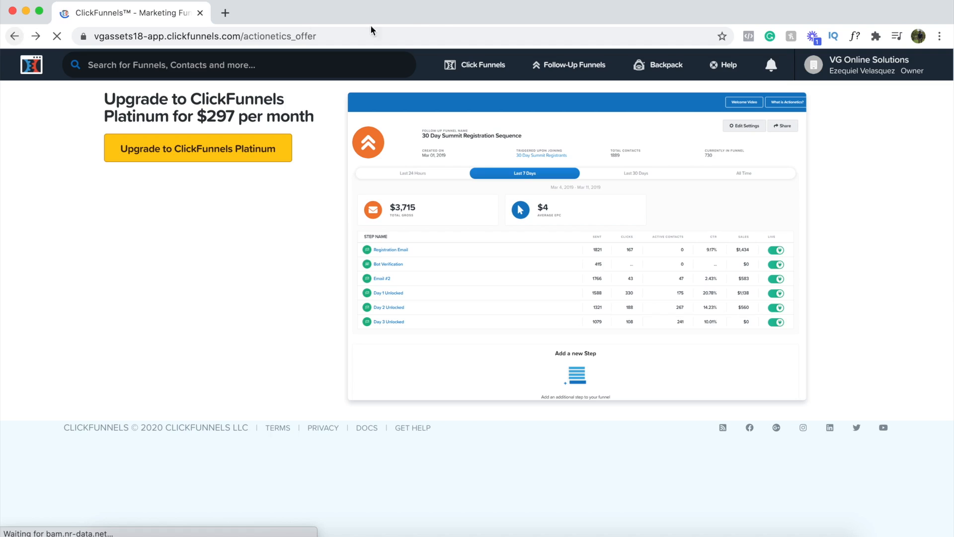
mouse_move(480, 67)
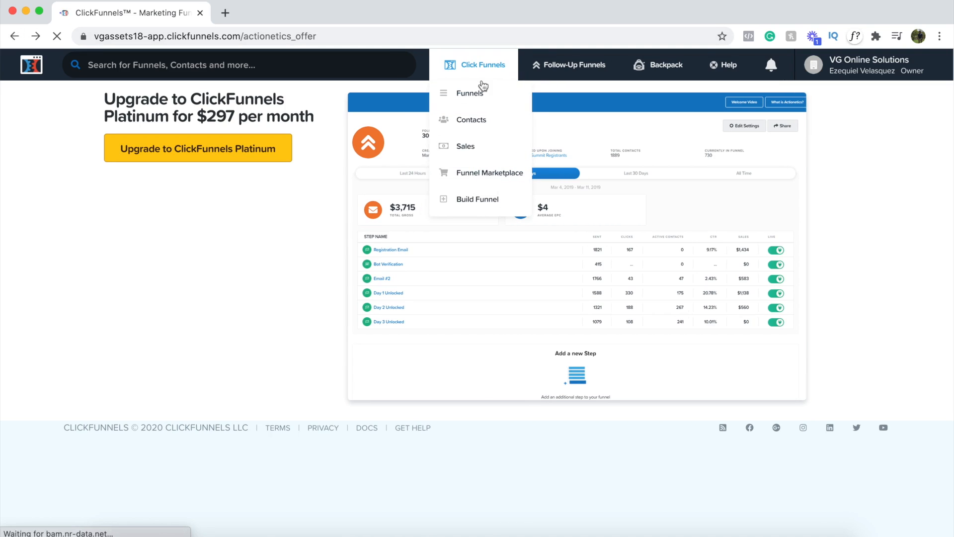
left_click(476, 151)
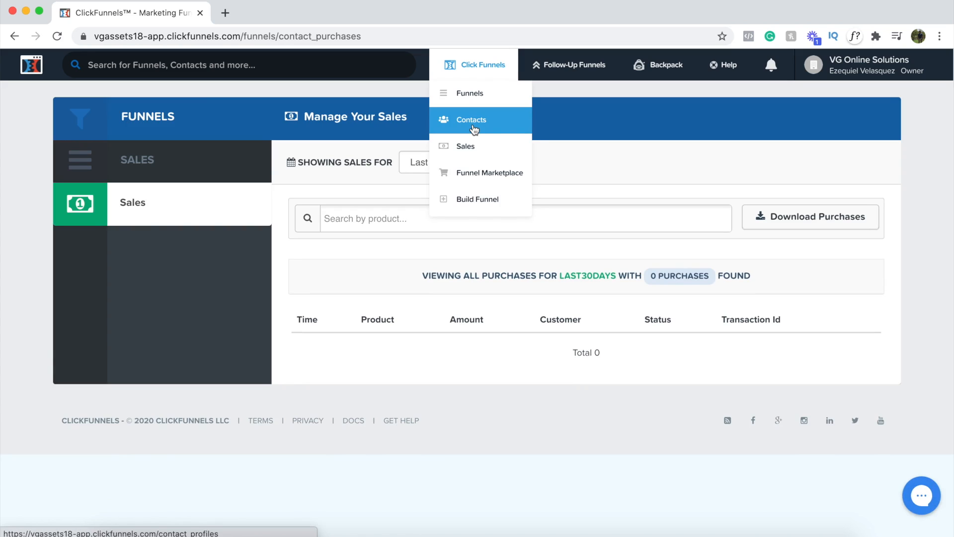
Step: Open the JV Value Training Funnel from the funnels list in a new tab and view its Thank You and Opt-in Page steps
left_click(491, 97)
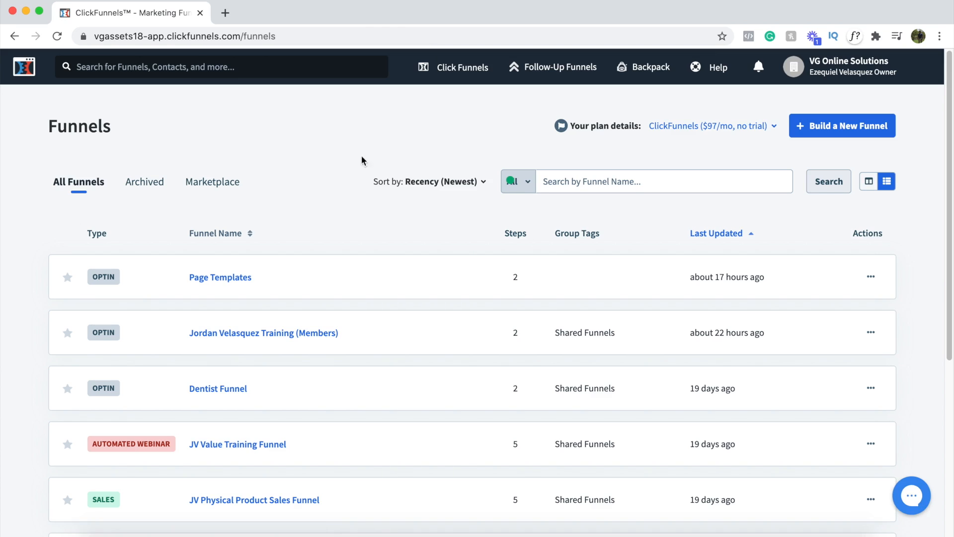
right_click(228, 444)
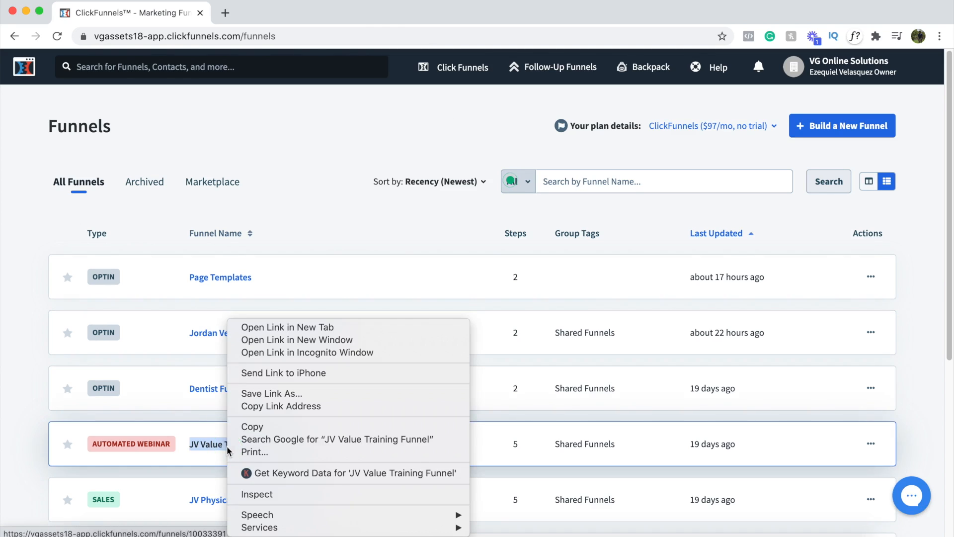
left_click(297, 327)
left_click(247, 14)
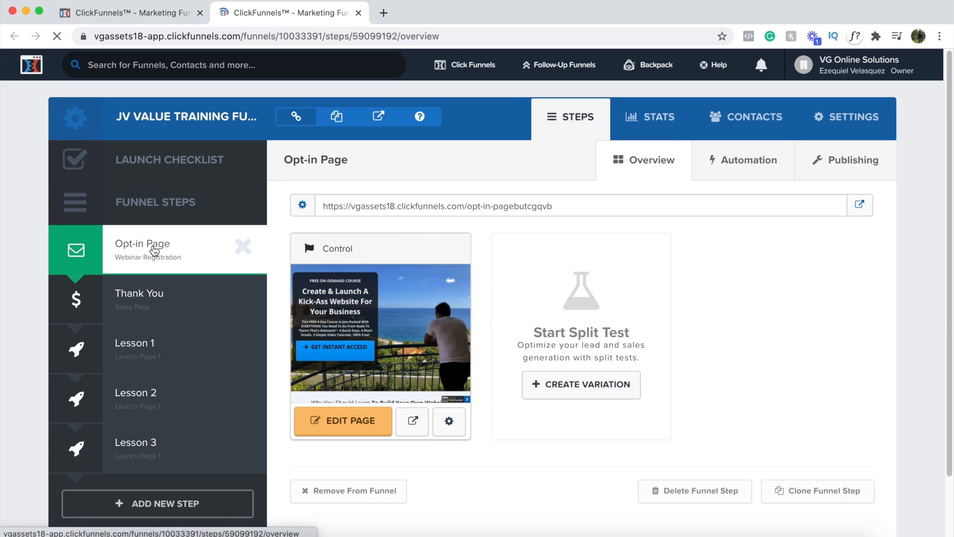
left_click(175, 310)
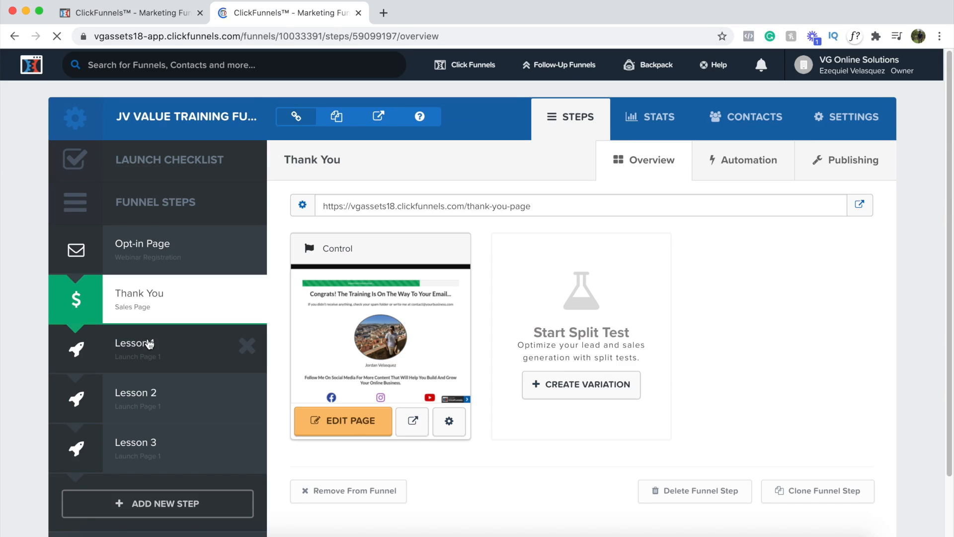
left_click(165, 257)
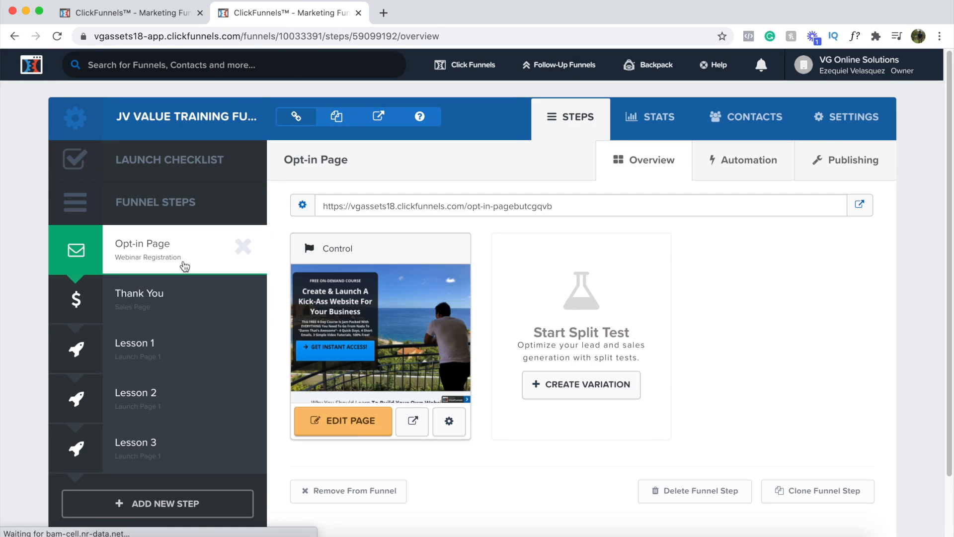
Step: Preview the Opt-in Page in a new tab, look through its content and dismiss the email sign-up pop-up
right_click(421, 426)
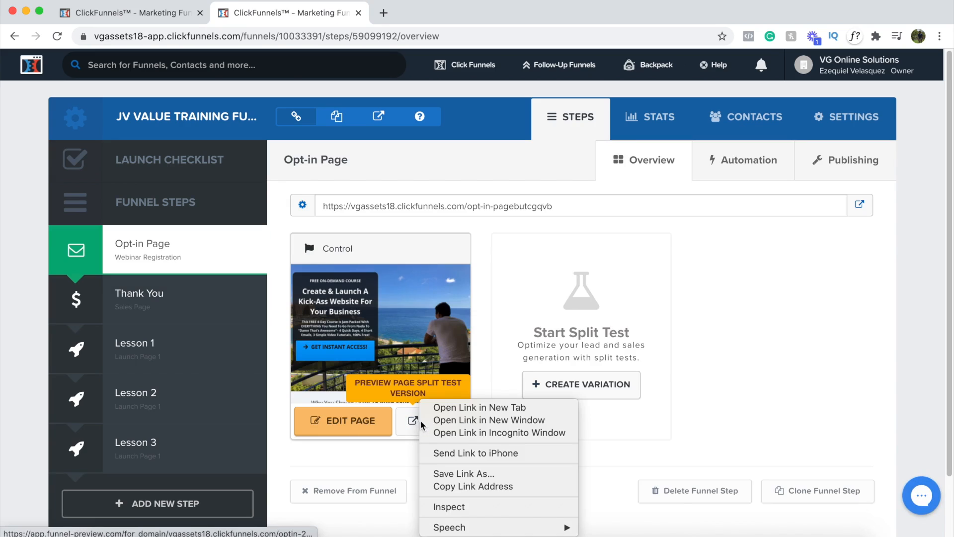
left_click(460, 408)
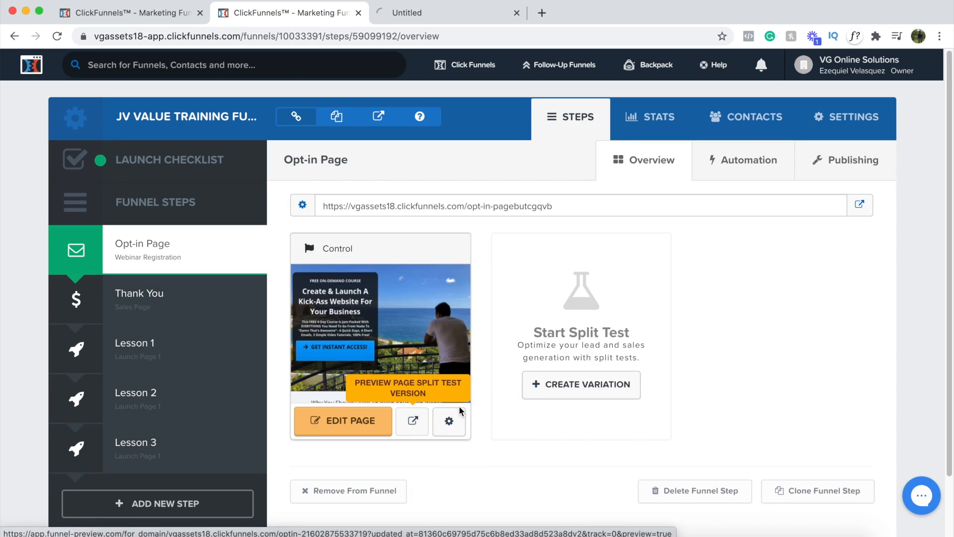
left_click(415, 16)
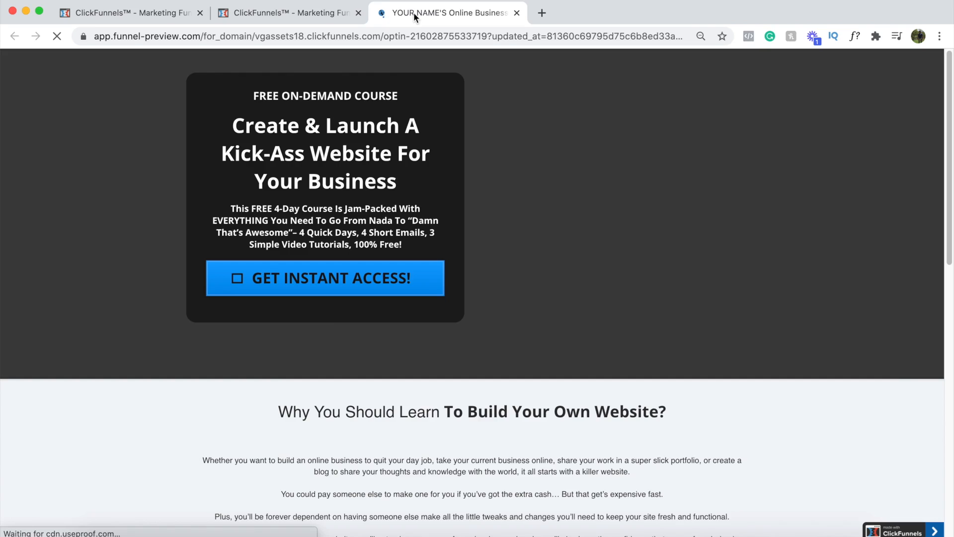
scroll(794, 212, "down", 15)
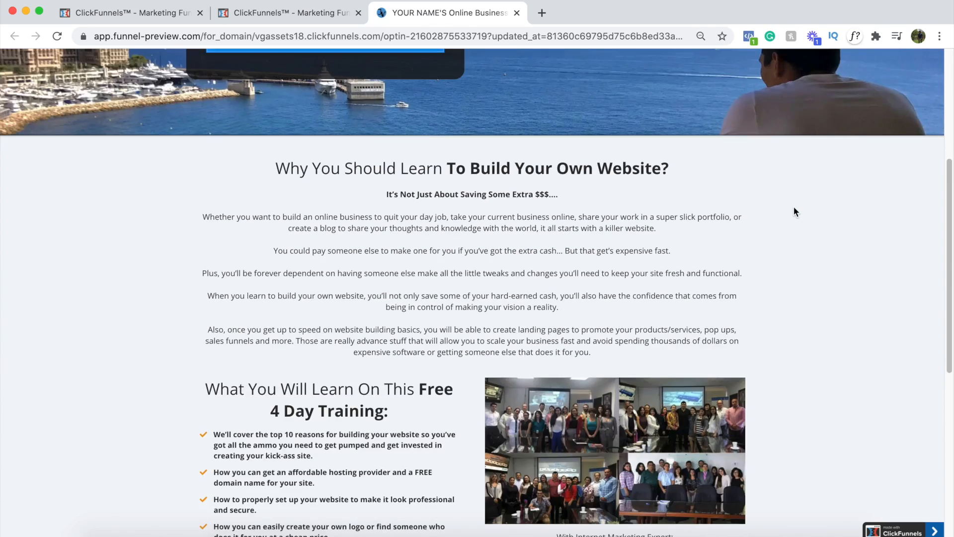
scroll(794, 211, "up", 15)
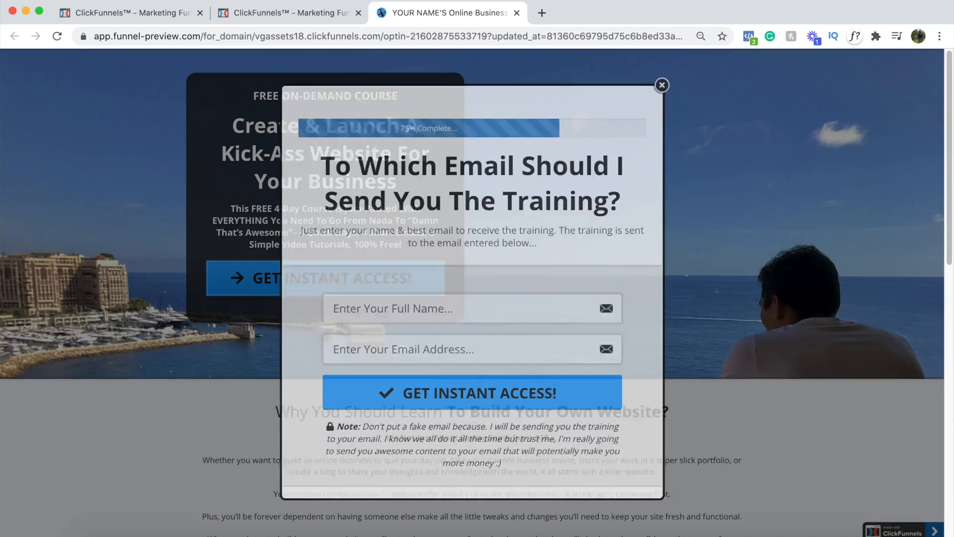
left_click(649, 99)
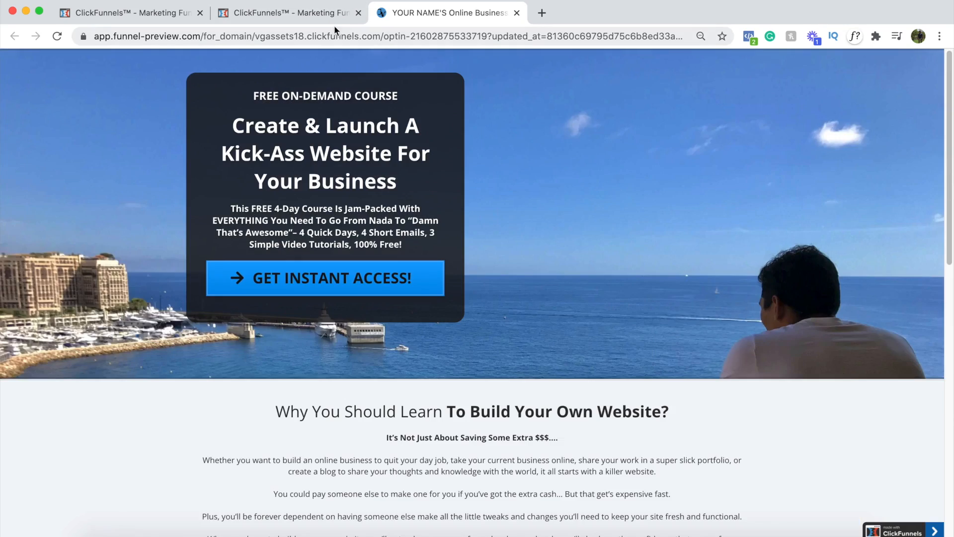
Step: Return to the funnel, open its settings and view the domains available for it
left_click(334, 14)
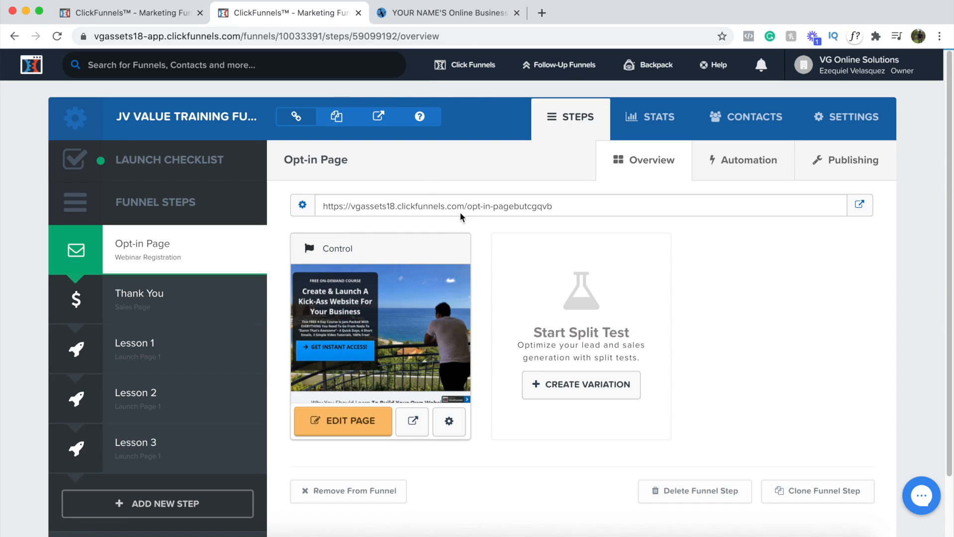
left_click(856, 130)
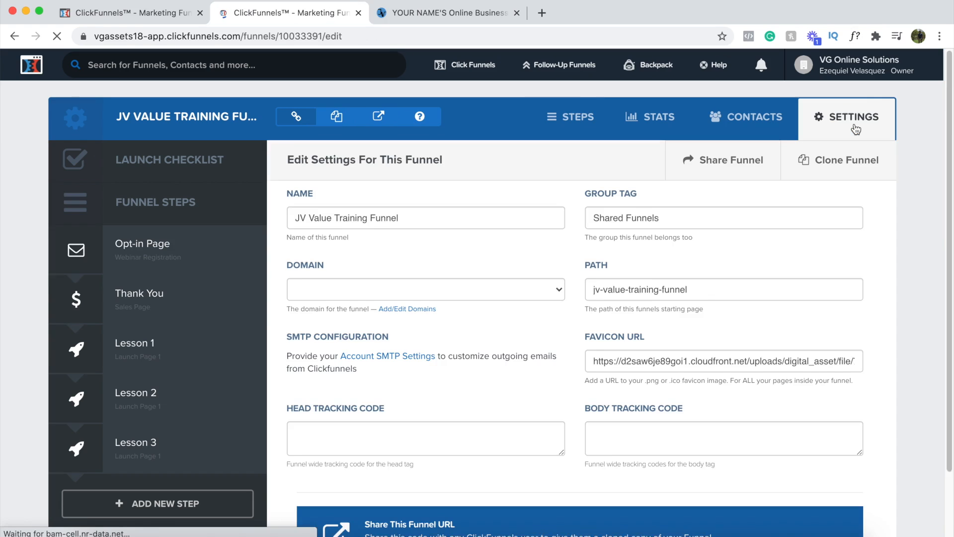
left_click(558, 290)
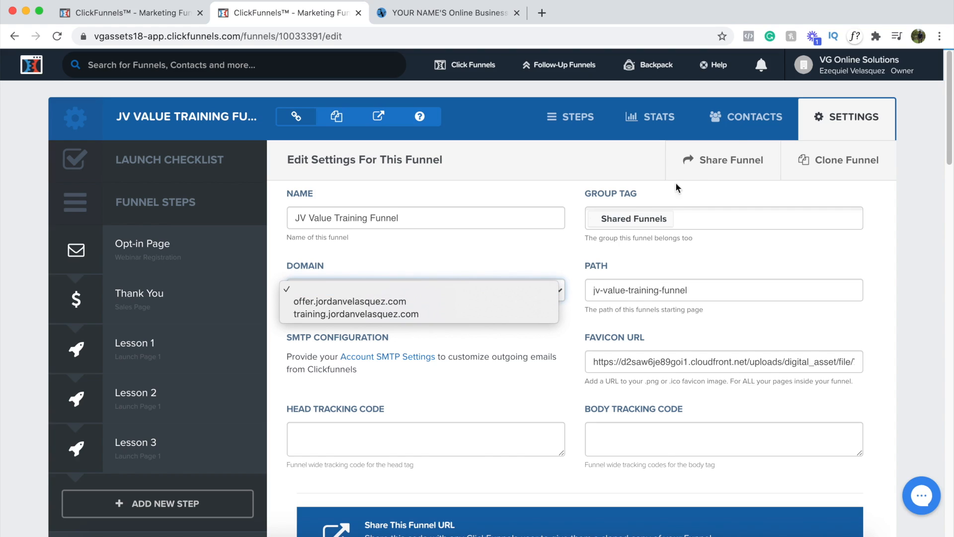
Step: Open the funnel's Opt-in Page in the page editor in a new tab and close the preview tab
left_click(150, 246)
left_click(151, 248)
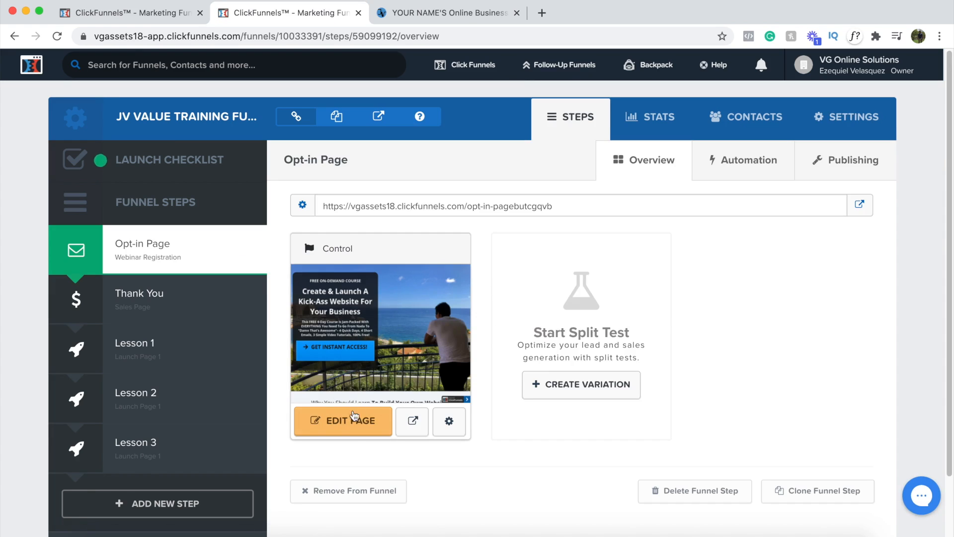
left_click(343, 423)
right_click(343, 424)
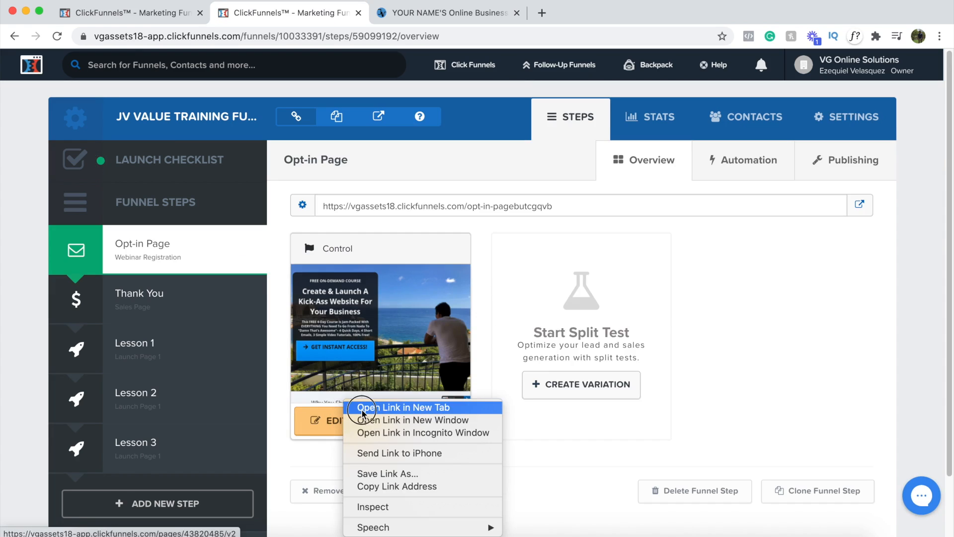
left_click(390, 405)
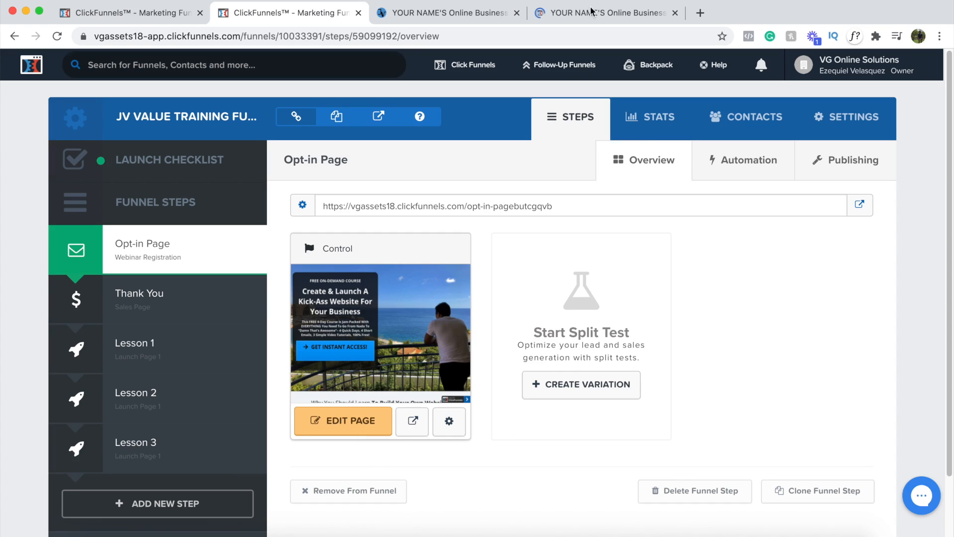
left_click(564, 15)
left_click(516, 12)
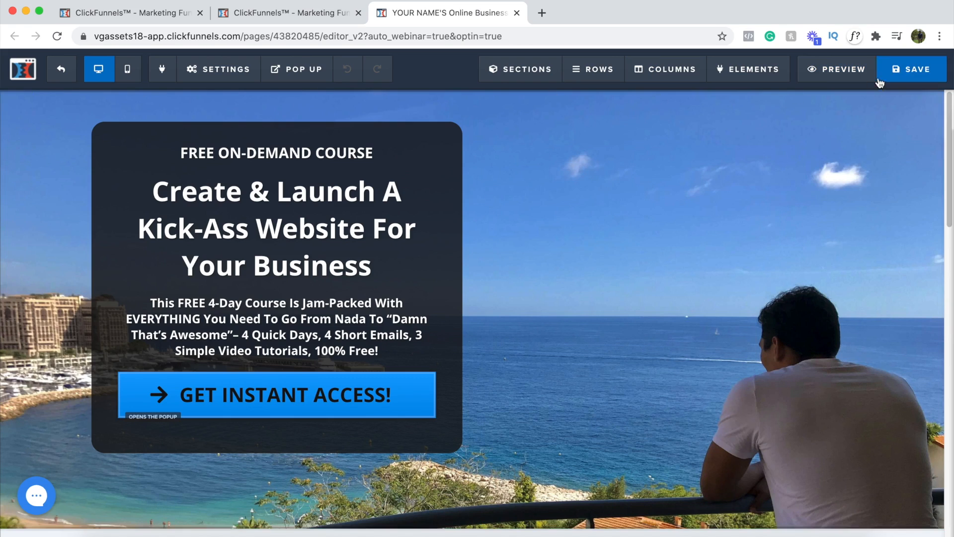
Step: View the page editor's options for sections and rows
mouse_move(512, 74)
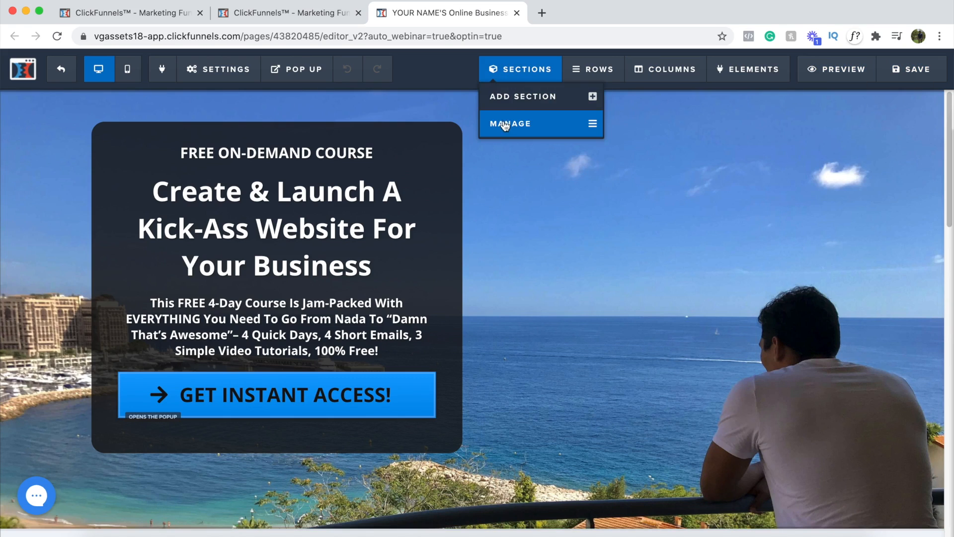
mouse_move(577, 70)
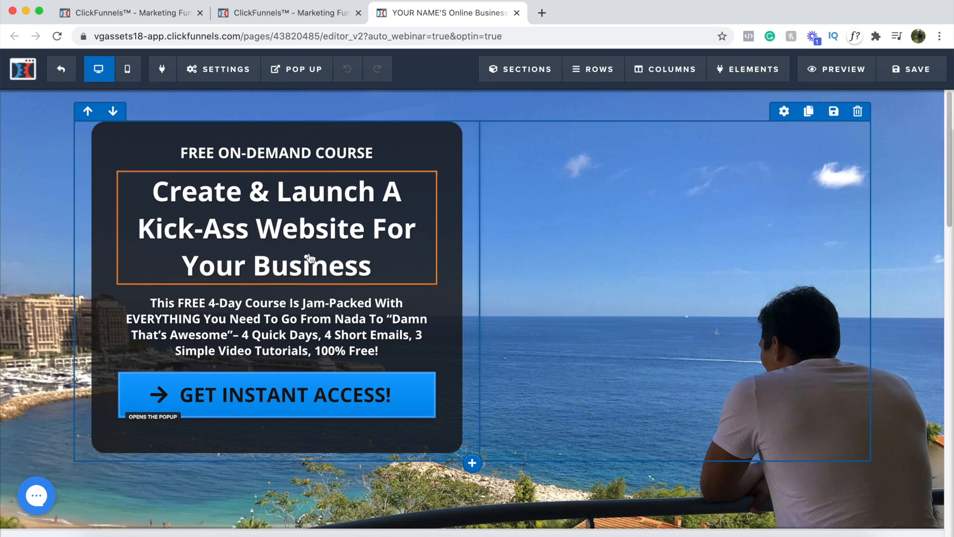
Step: Open the element choices below the "It's Not Just About Saving Some Extra $$$" text and view the media, form, content and countdown categories
scroll(579, 264, "down", 5)
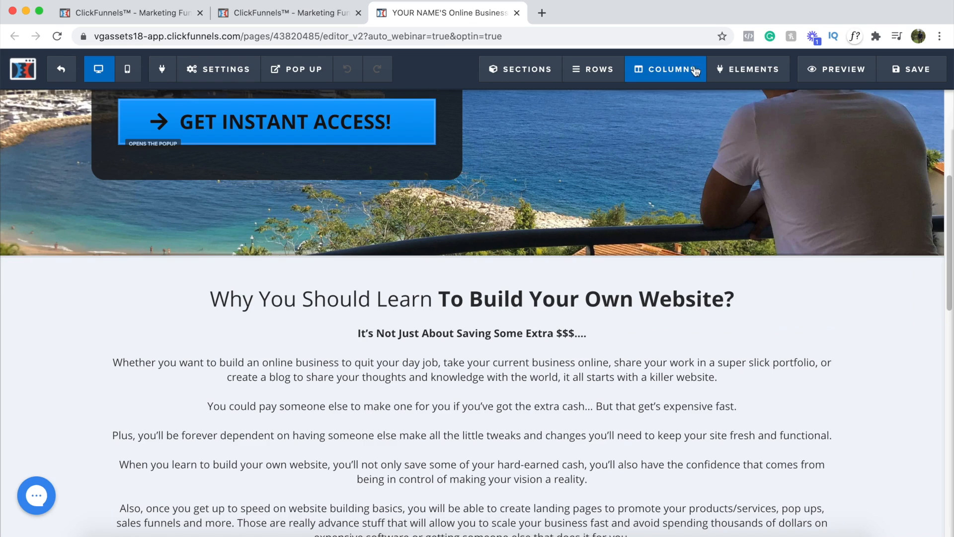
mouse_move(726, 73)
scroll(571, 348, "down", 2)
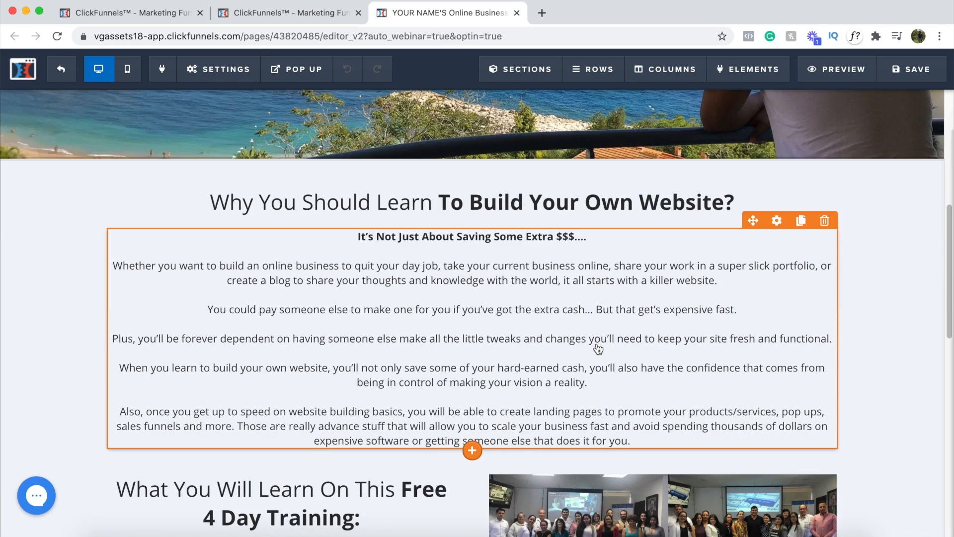
left_click(472, 450)
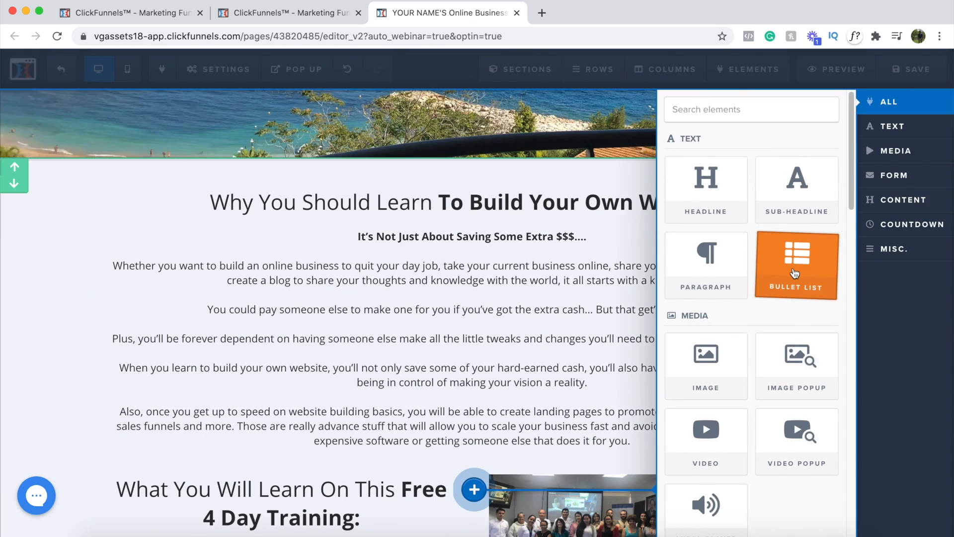
scroll(795, 268, "down", 1)
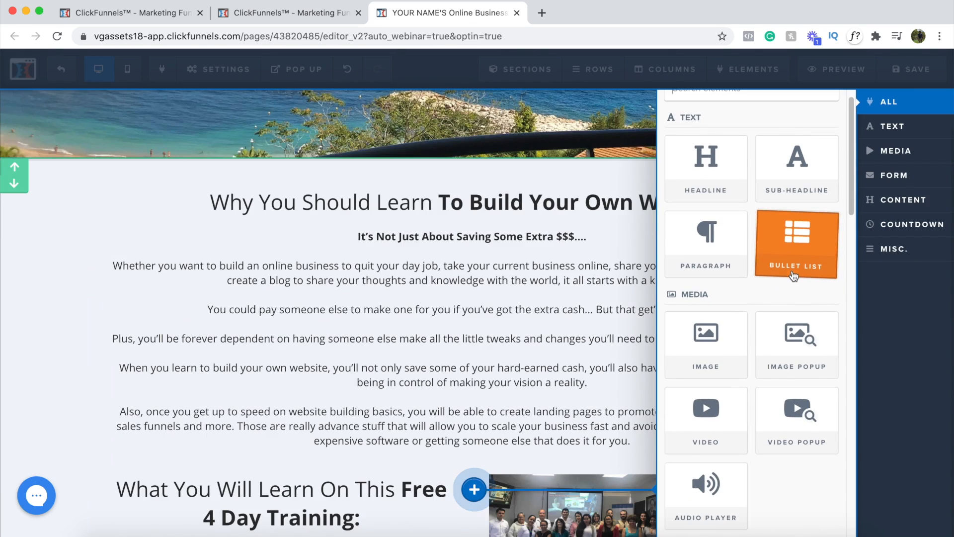
left_click(896, 133)
left_click(896, 149)
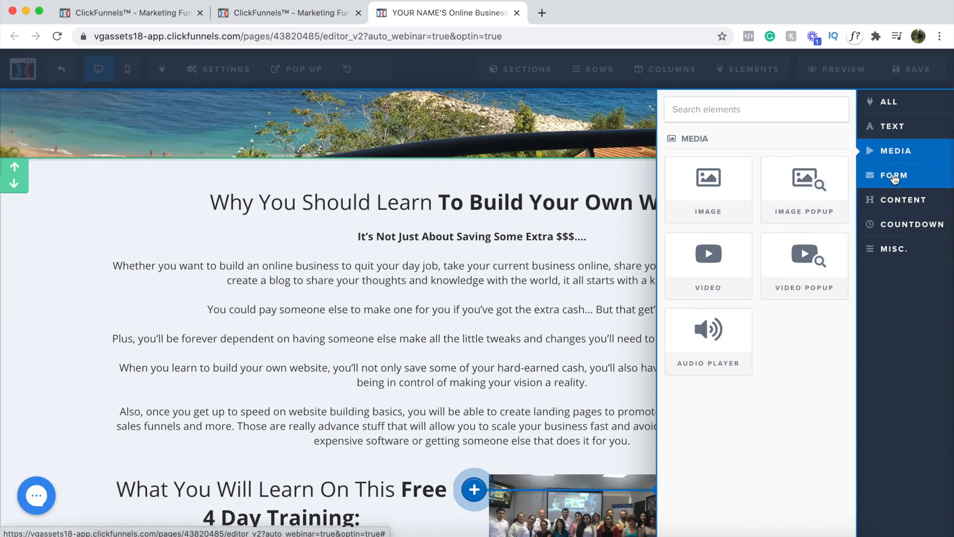
left_click(894, 175)
left_click(894, 201)
left_click(894, 224)
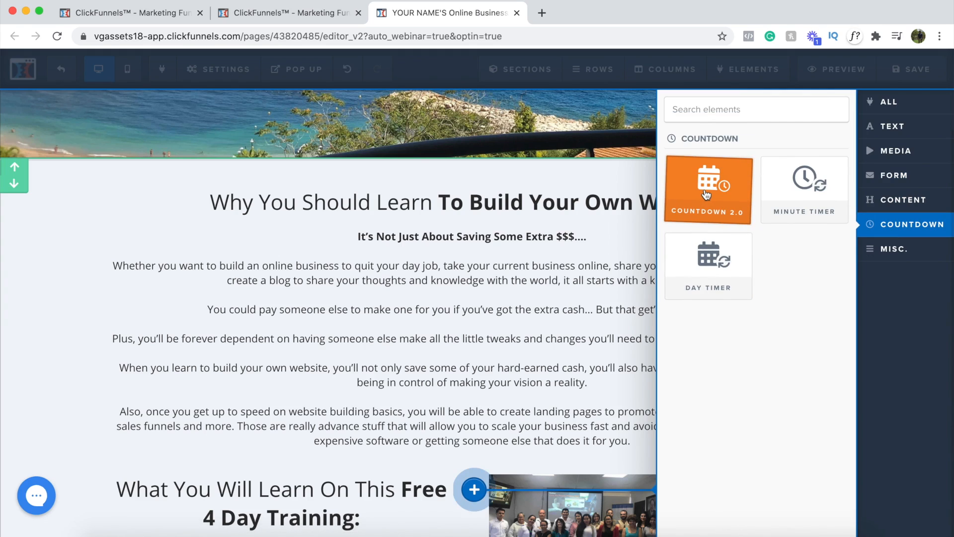
Step: Add a Countdown 2.0 element below the paragraph text and delete it again
left_click(706, 194)
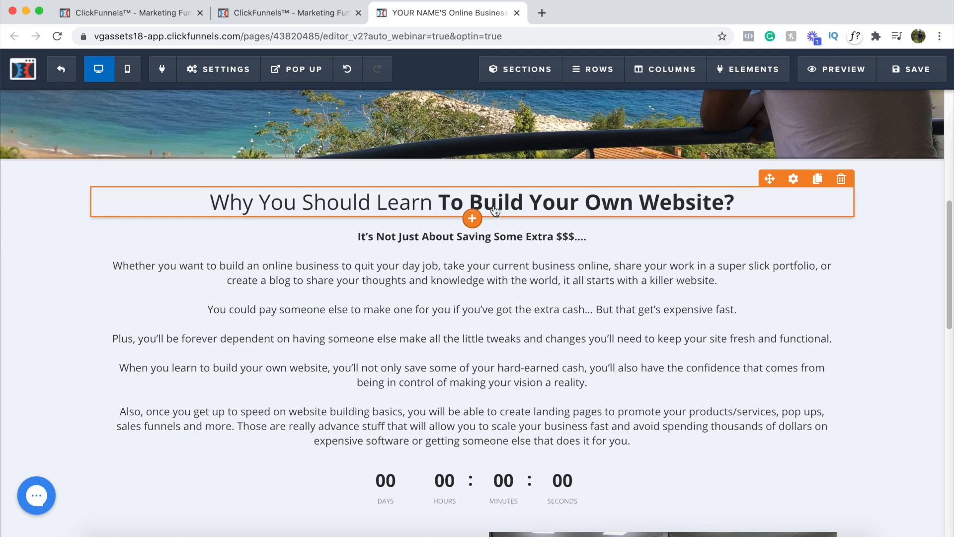
scroll(521, 479, "down", 2)
mouse_move(351, 386)
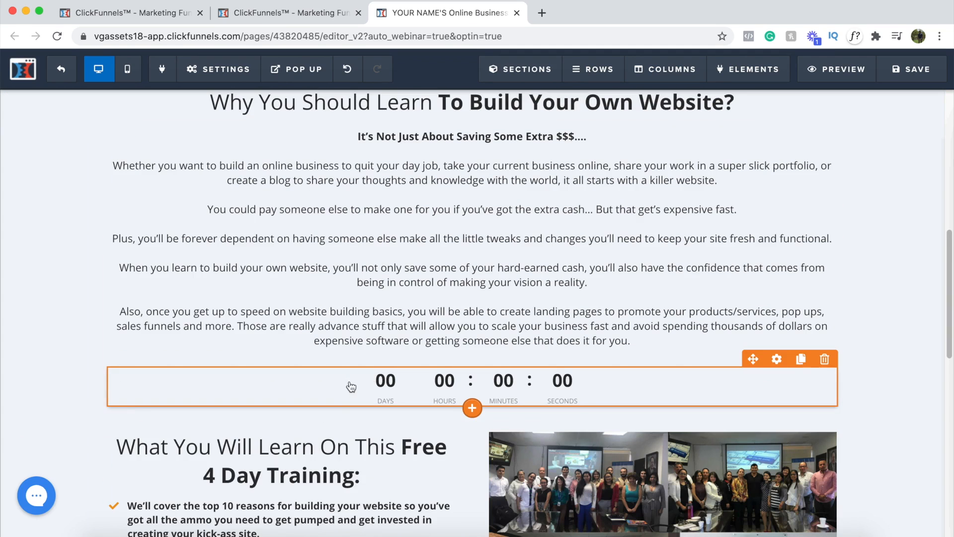
left_click(823, 360)
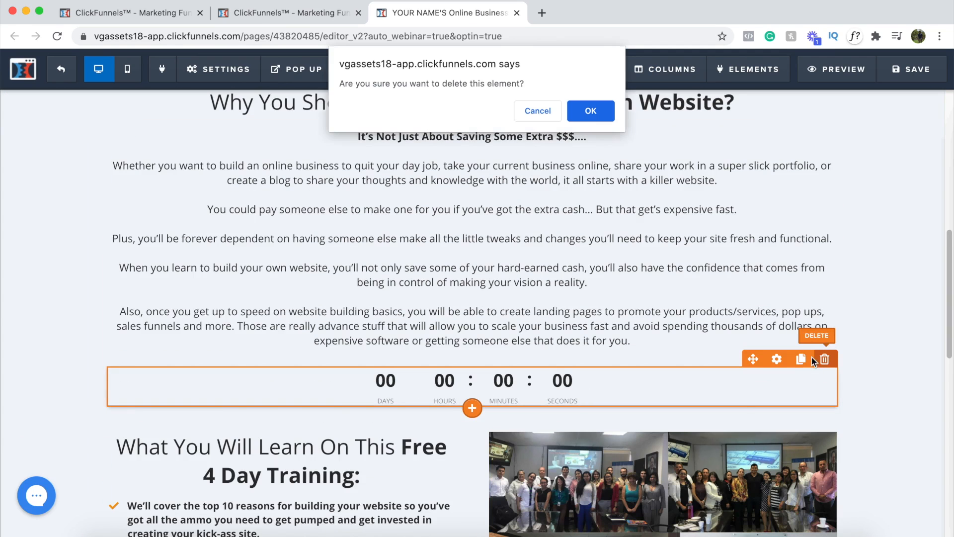
left_click(590, 111)
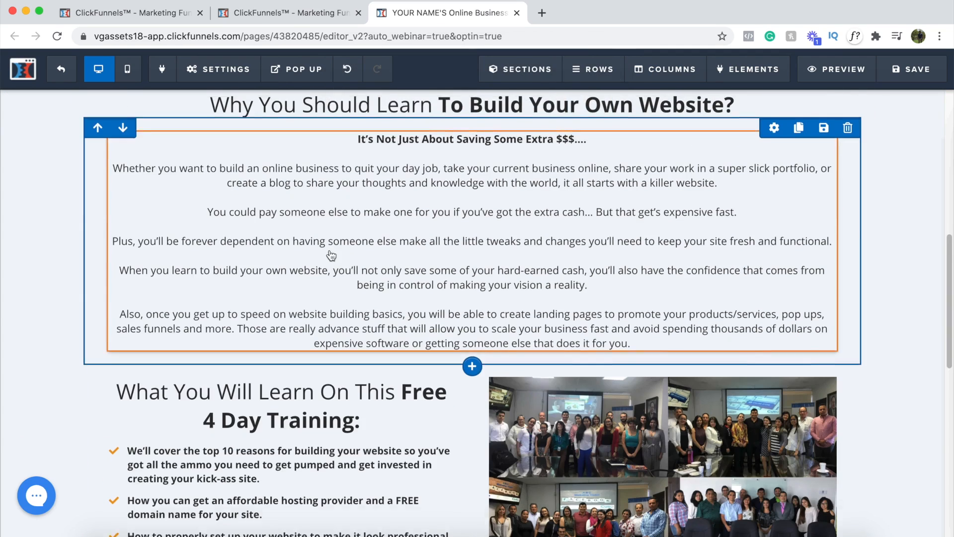
Step: View the Header section's settings for background image, section width, stickiness, colors and padding
scroll(337, 261, "up", 6)
scroll(336, 261, "up", 3)
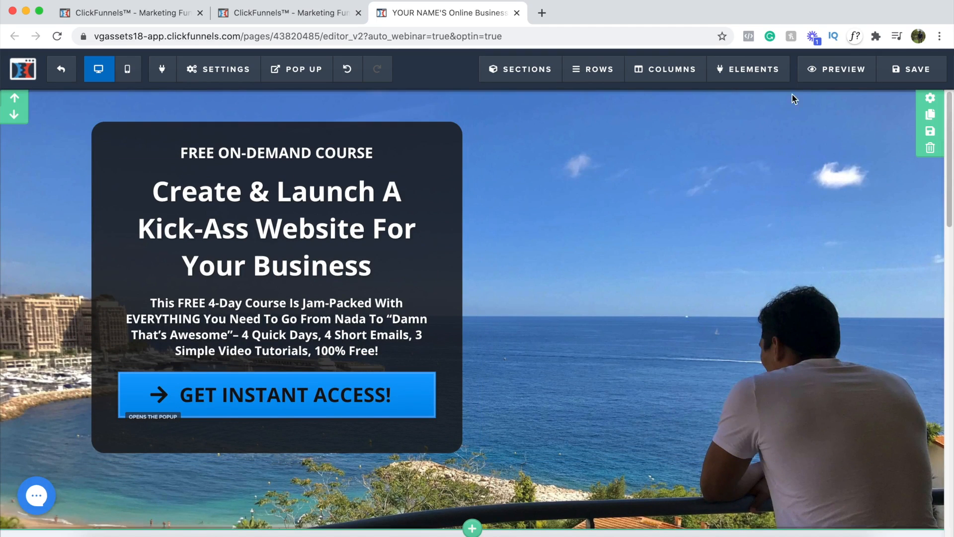
left_click(930, 98)
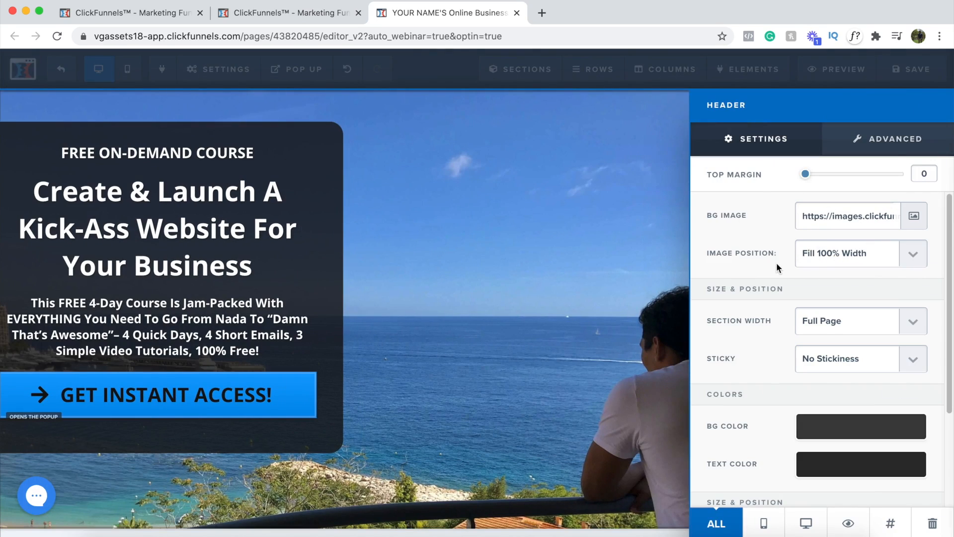
scroll(743, 269, "down", 2)
scroll(735, 296, "down", 2)
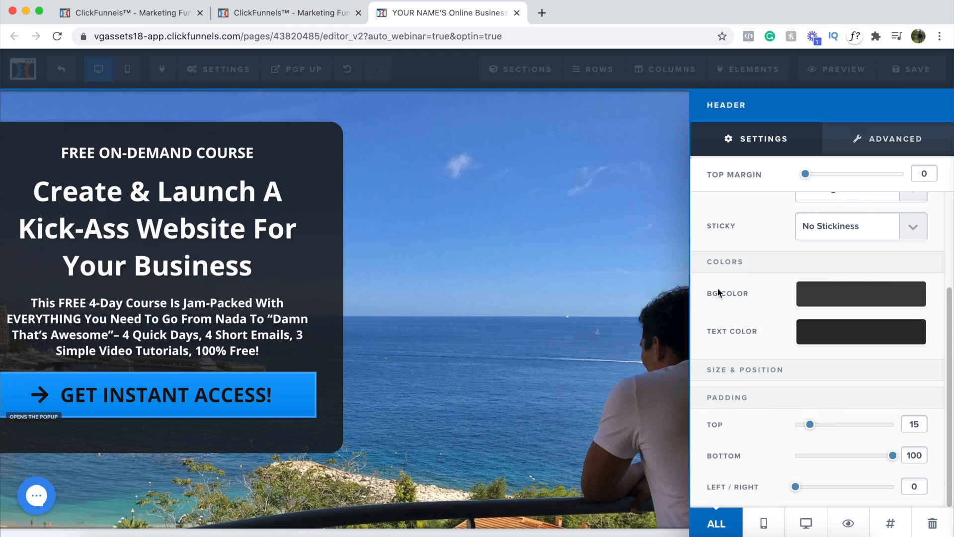
left_click(540, 240)
Step: Insert "Test funnel" at the start of the main headline "Create & Launch A Kick-Ass Website For Your Business"
scroll(538, 235, "down", 1)
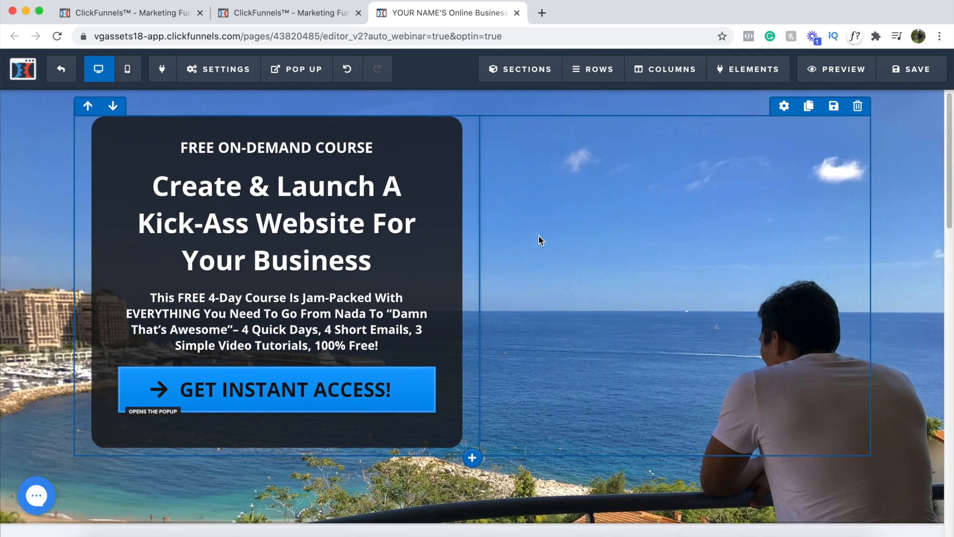
scroll(539, 235, "up", 1)
scroll(538, 234, "down", 15)
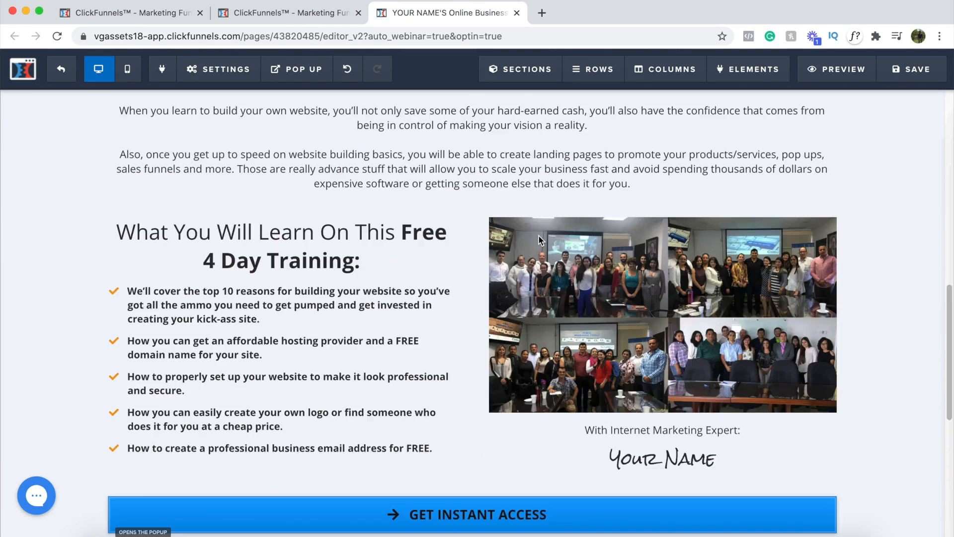
scroll(538, 235, "up", 15)
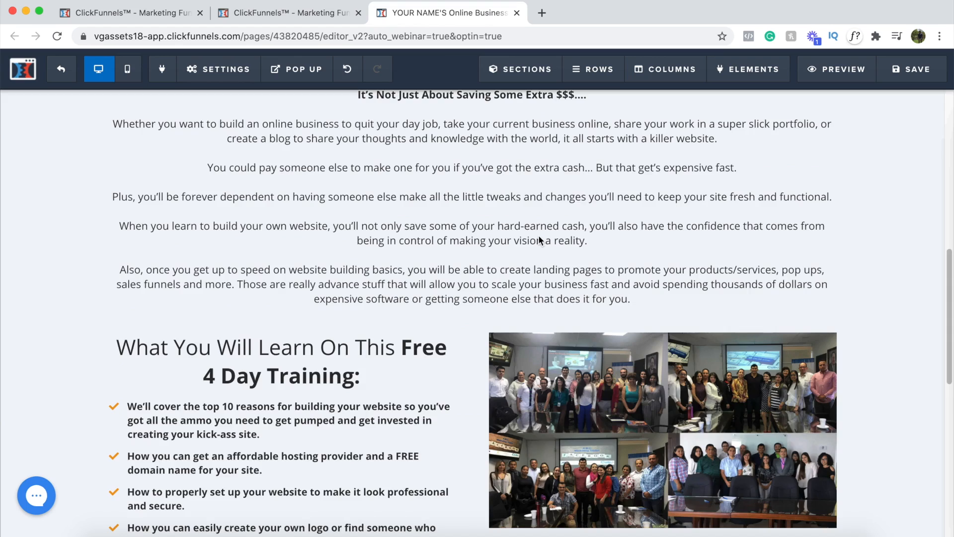
scroll(536, 263, "up", 6)
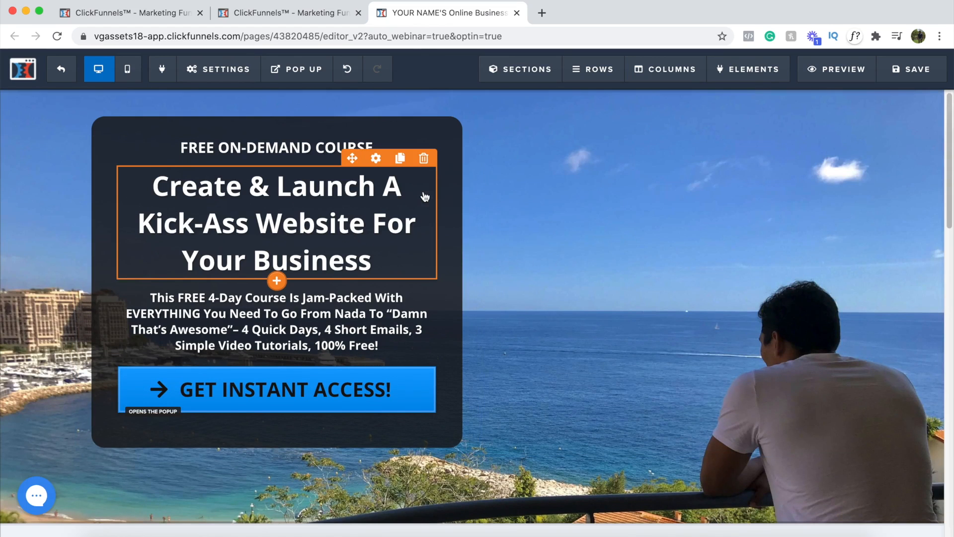
left_click(284, 219)
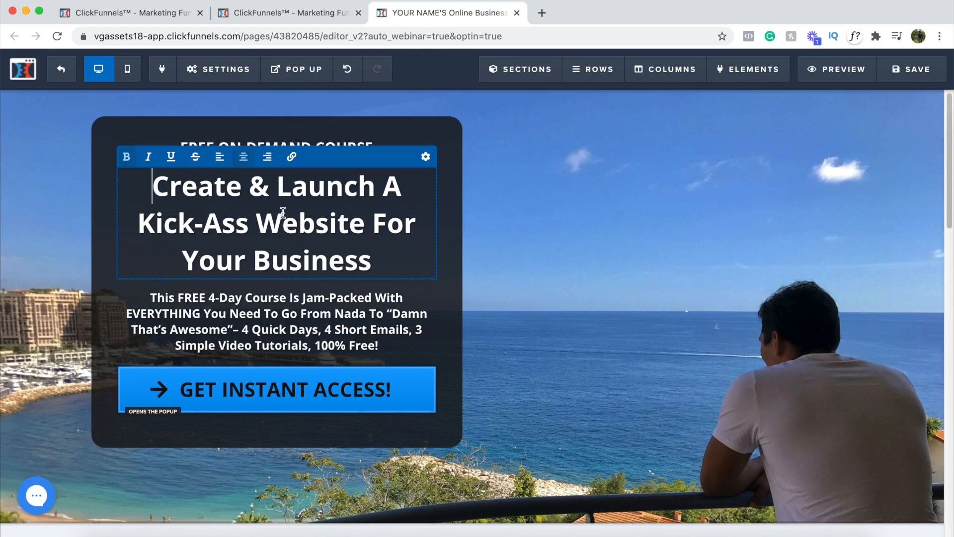
type("Test fu")
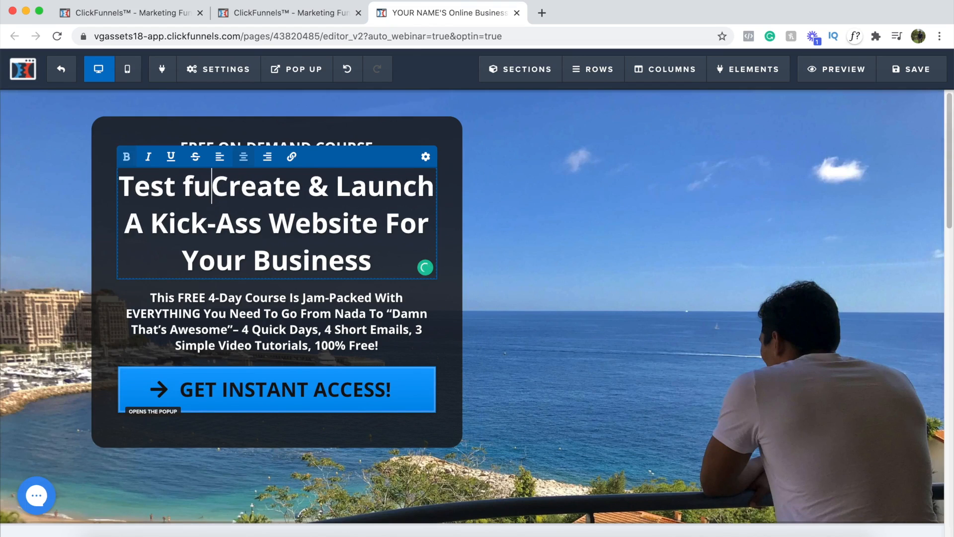
type("nnel")
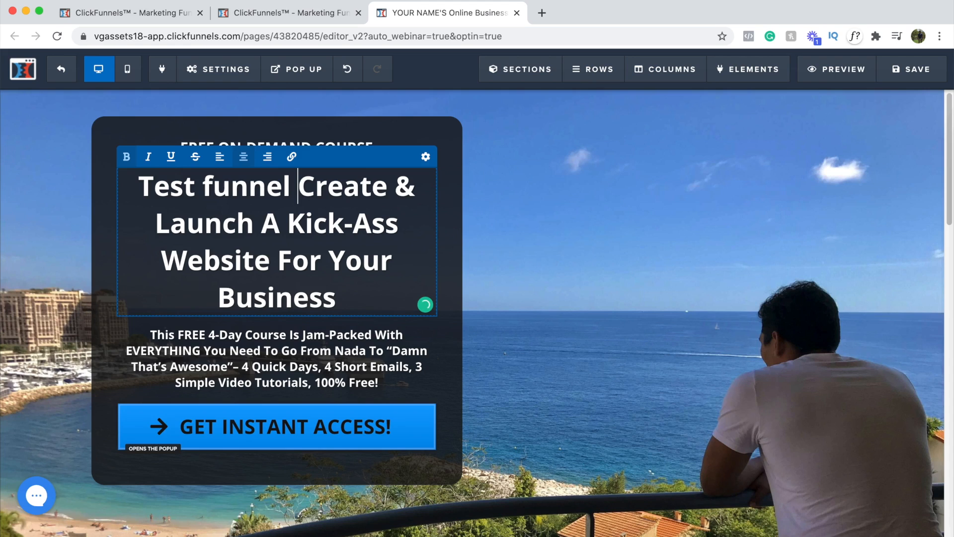
Step: Set the main headline's font size to 34 and look through its remaining style options
left_click(425, 157)
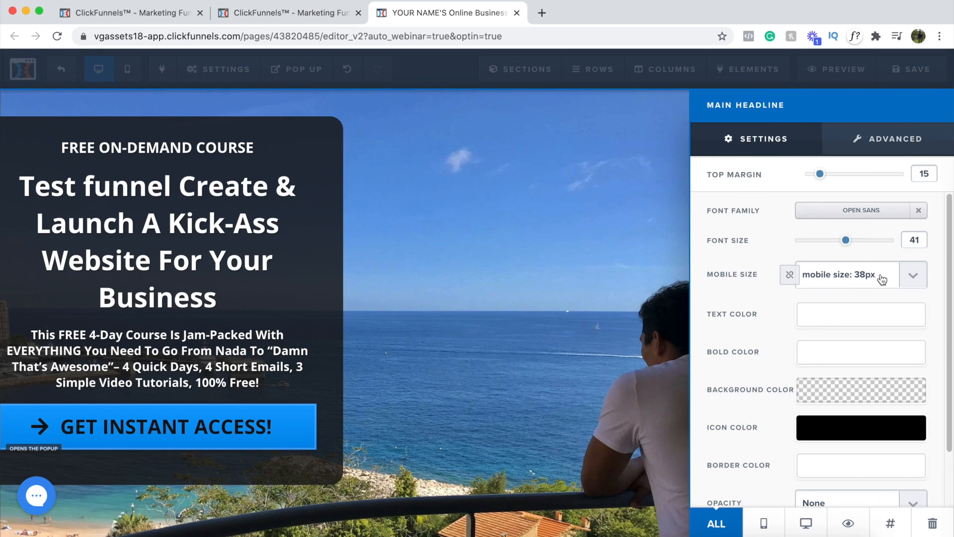
mouse_move(845, 241)
left_mouse_down()
mouse_move(820, 242)
mouse_move(833, 242)
left_mouse_up()
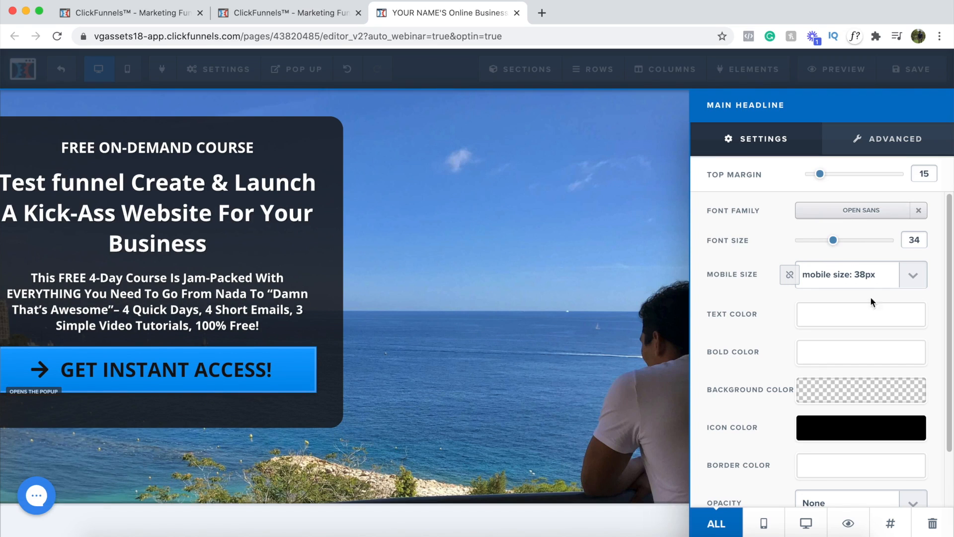
scroll(867, 293, "down", 3)
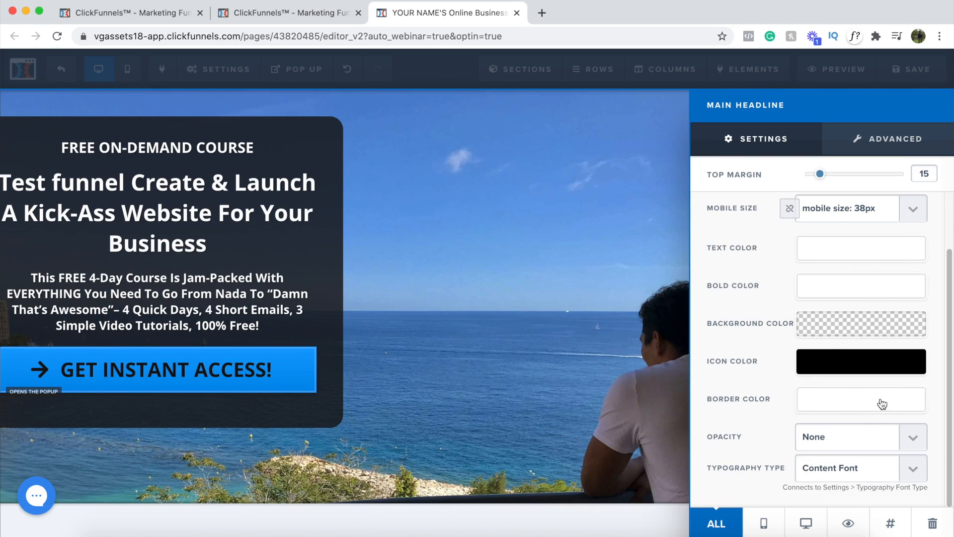
Step: Close the headline's settings and delete the words "Test funnel" from the start of the headline
left_click(426, 234)
left_click(240, 187)
left_click(218, 180)
left_click_drag(249, 182, 123, 180)
key("BackSpace")
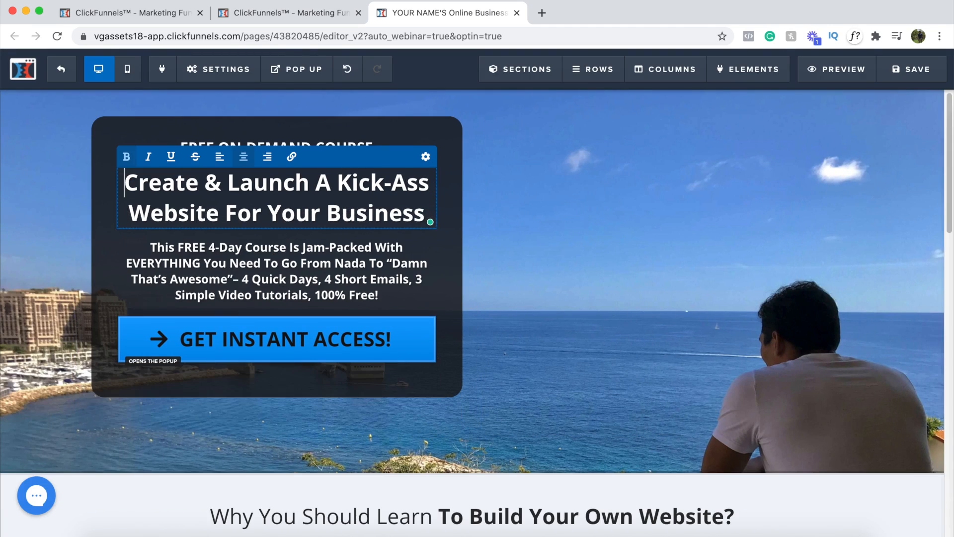
Step: Switch the page to the mobile view and look through its whole layout
left_click(124, 72)
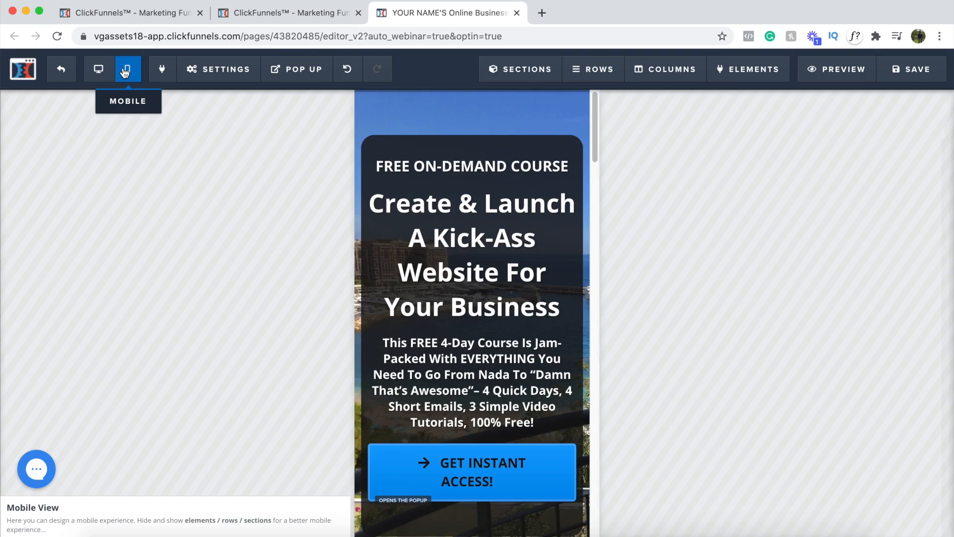
scroll(497, 276, "down", 3)
scroll(498, 275, "down", 15)
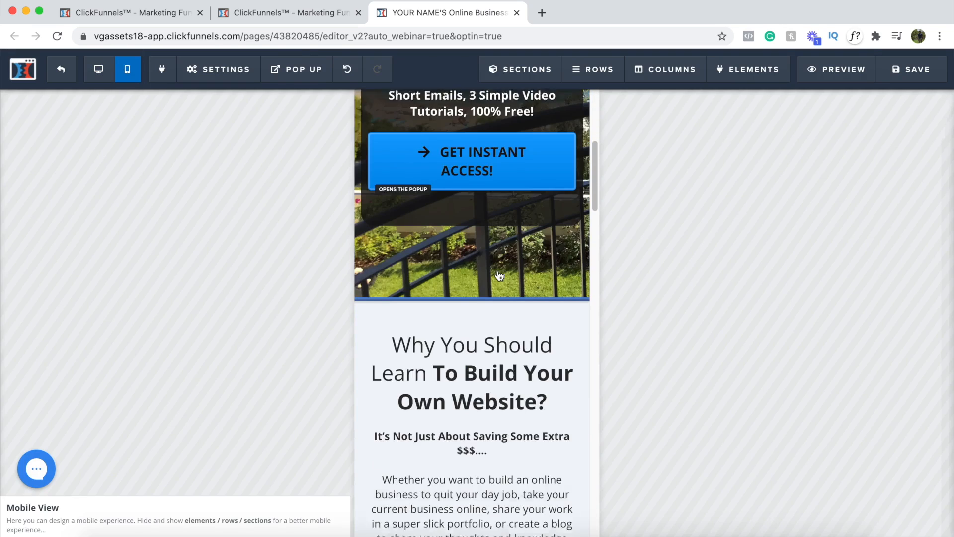
scroll(499, 277, "down", 10)
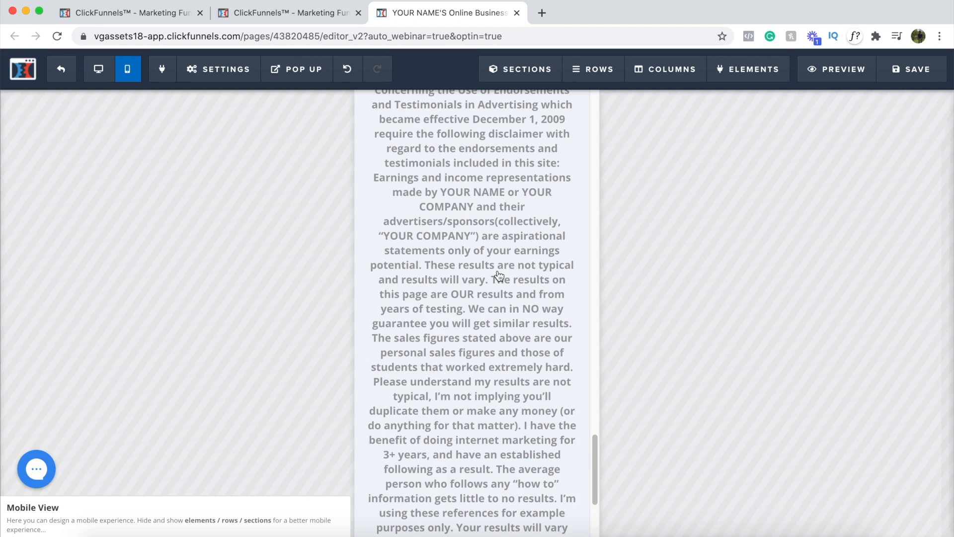
scroll(499, 276, "up", 20)
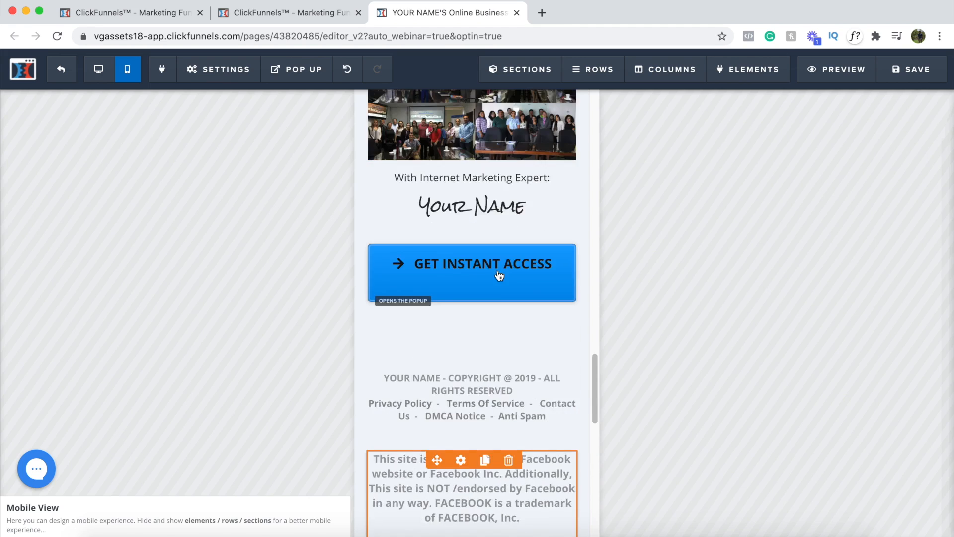
scroll(499, 276, "up", 10)
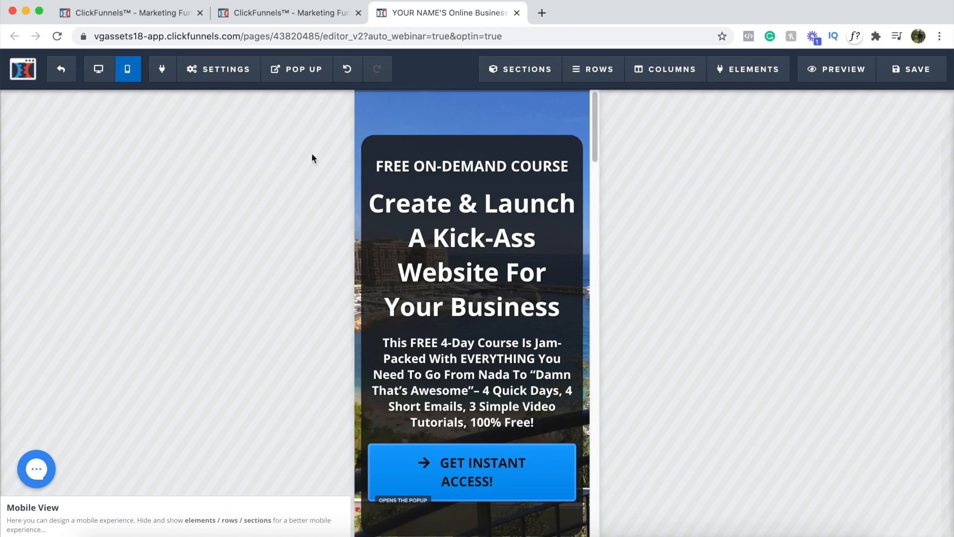
Step: Return the page to the desktop view and view the available Editor Apps
left_click(90, 71)
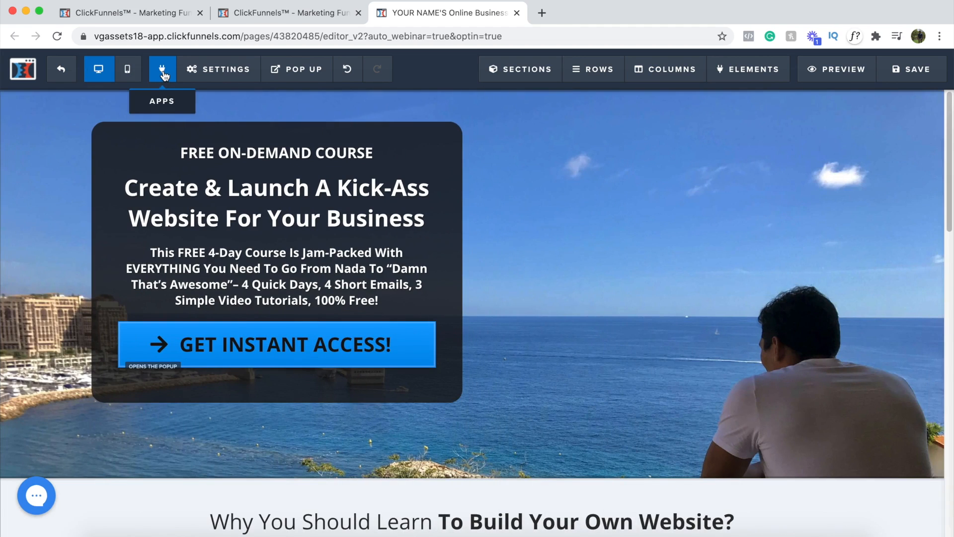
left_click(162, 70)
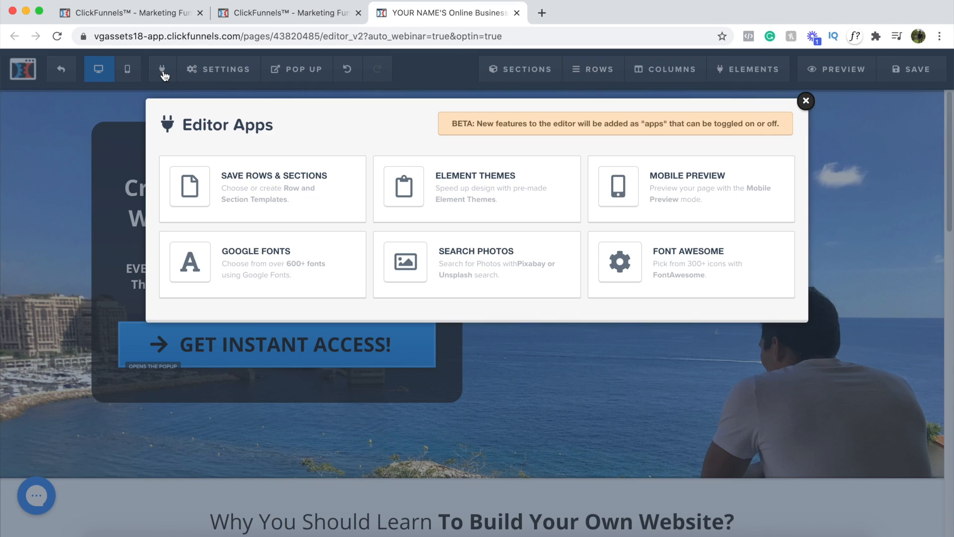
left_click(806, 103)
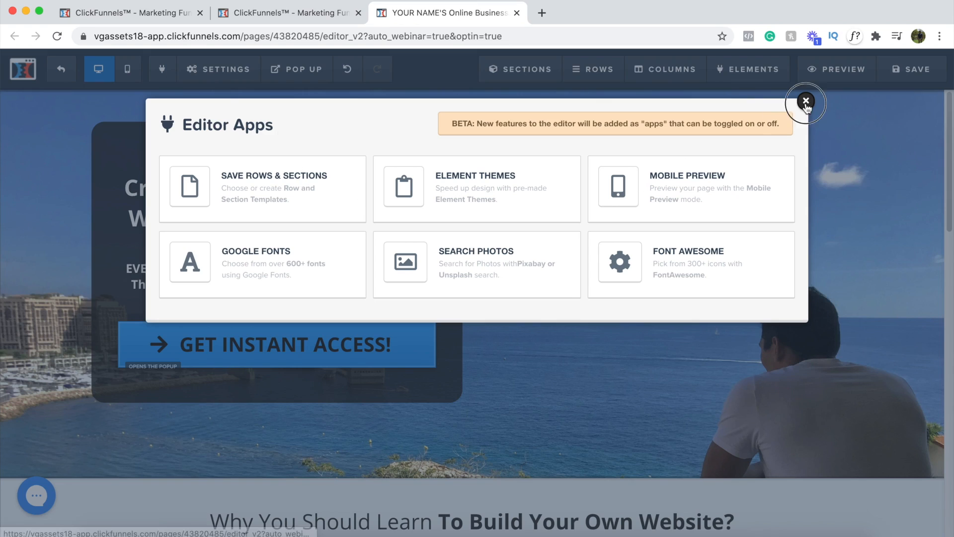
Step: Open the page's email integration settings and choose the GetResponse account as the integration
left_click(216, 70)
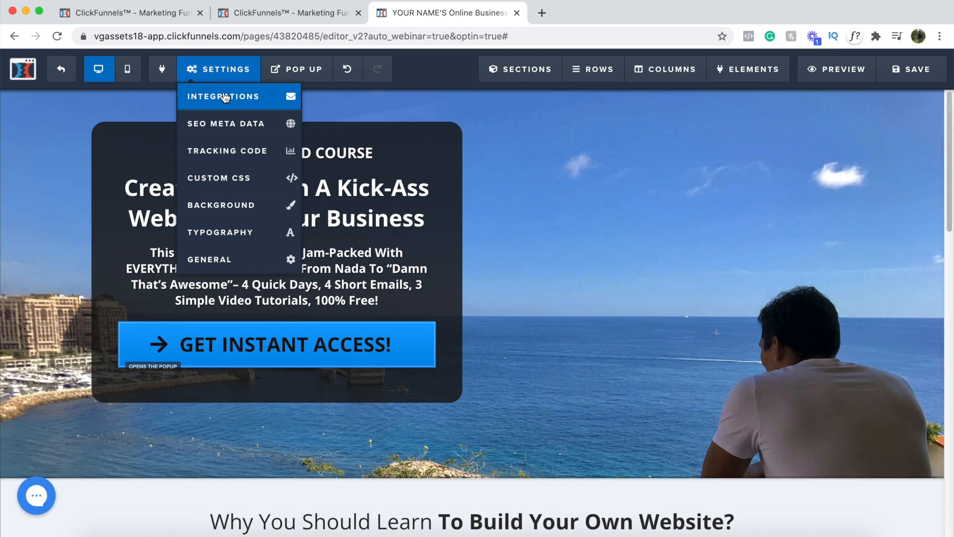
left_click(225, 97)
left_click(923, 267)
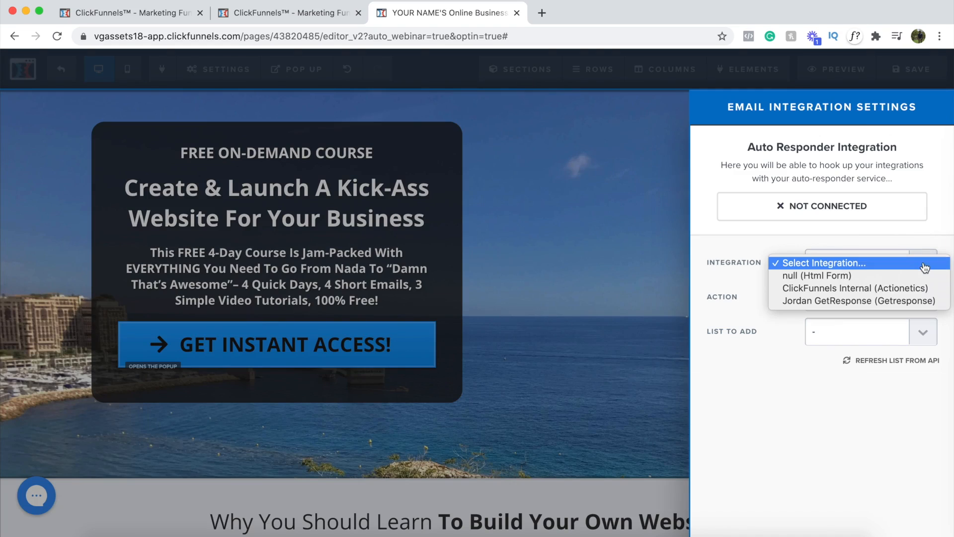
left_click(882, 304)
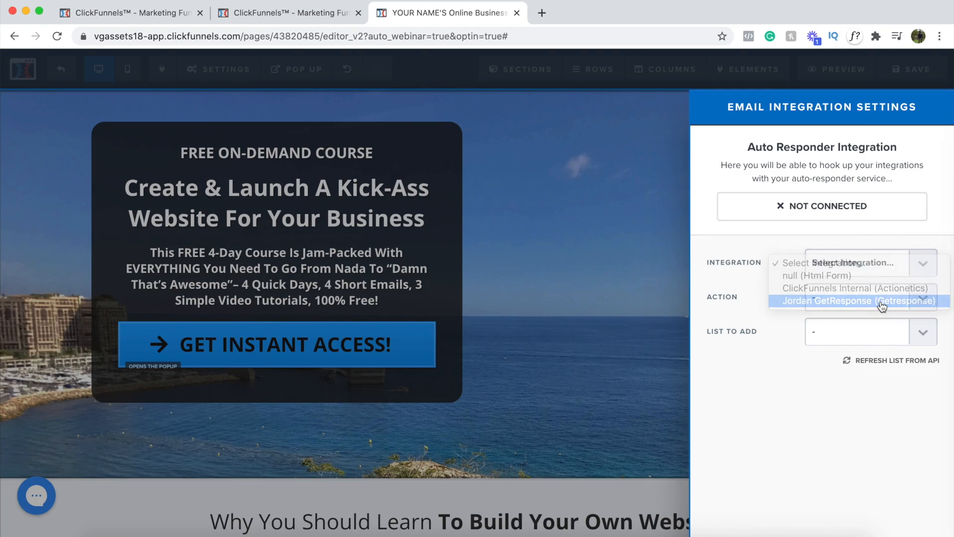
Step: Set the email integration's action to Add To Campaign and close the integration settings
left_click(926, 298)
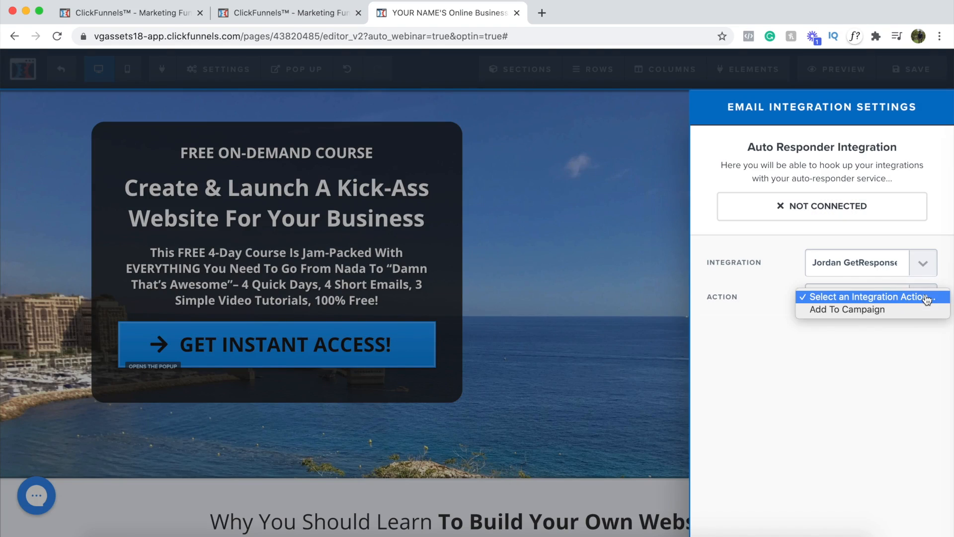
left_click(910, 309)
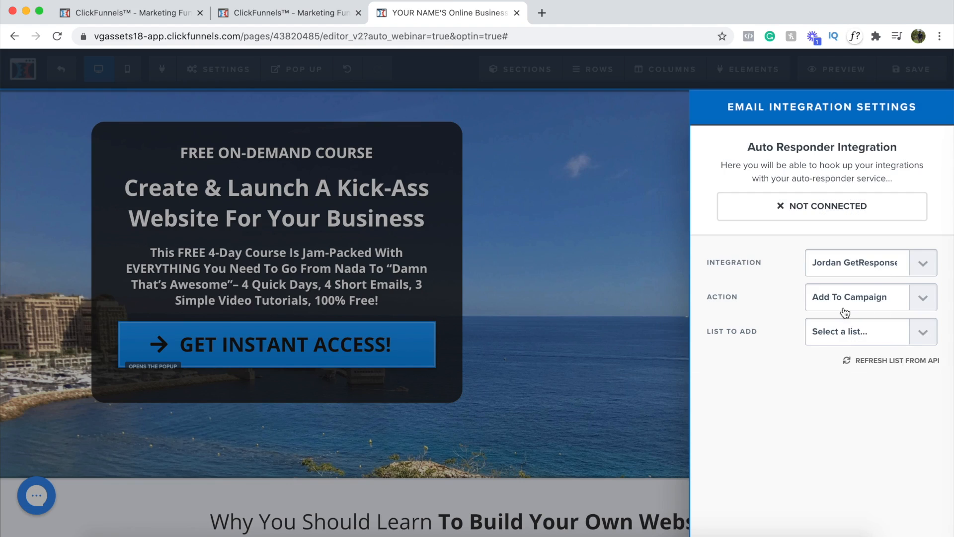
left_click(612, 153)
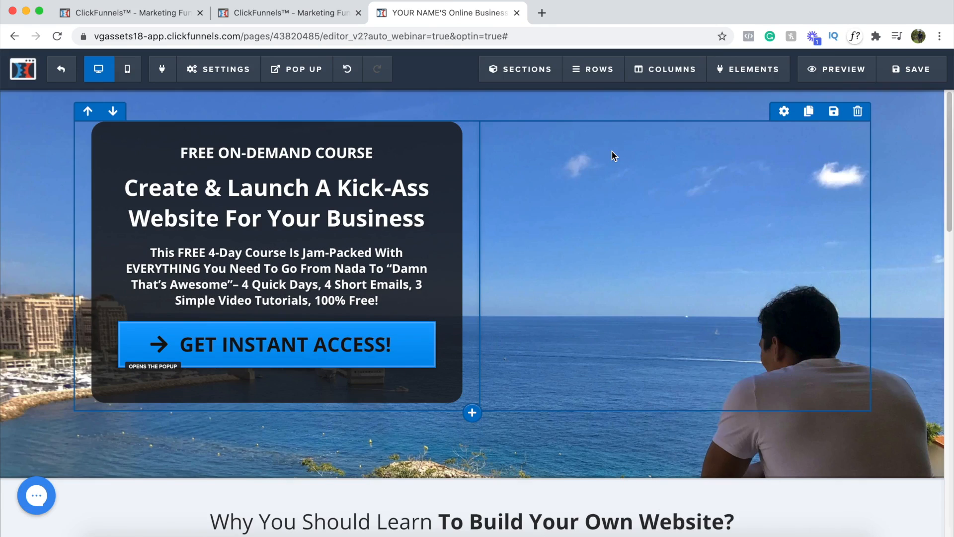
Step: View the page's header tracking code and close it
left_click(234, 70)
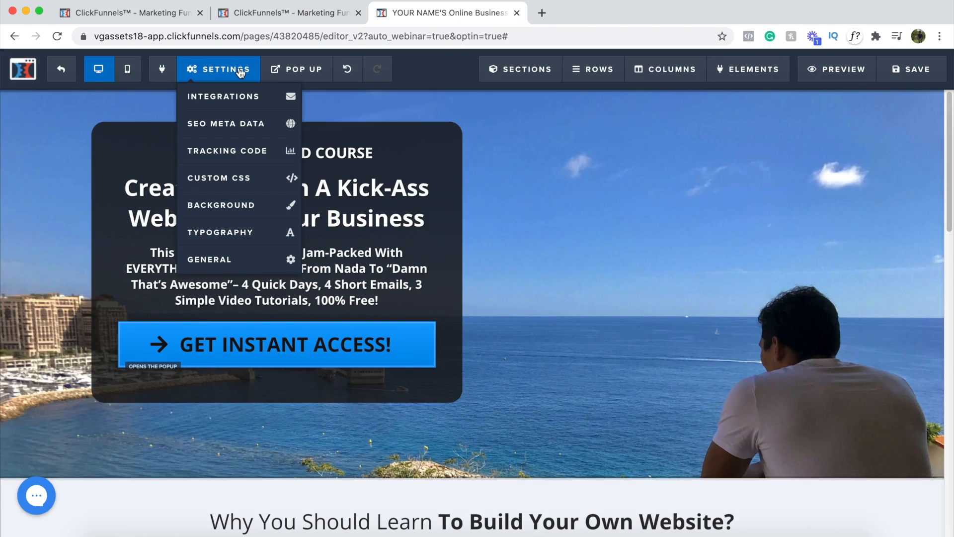
left_click(231, 150)
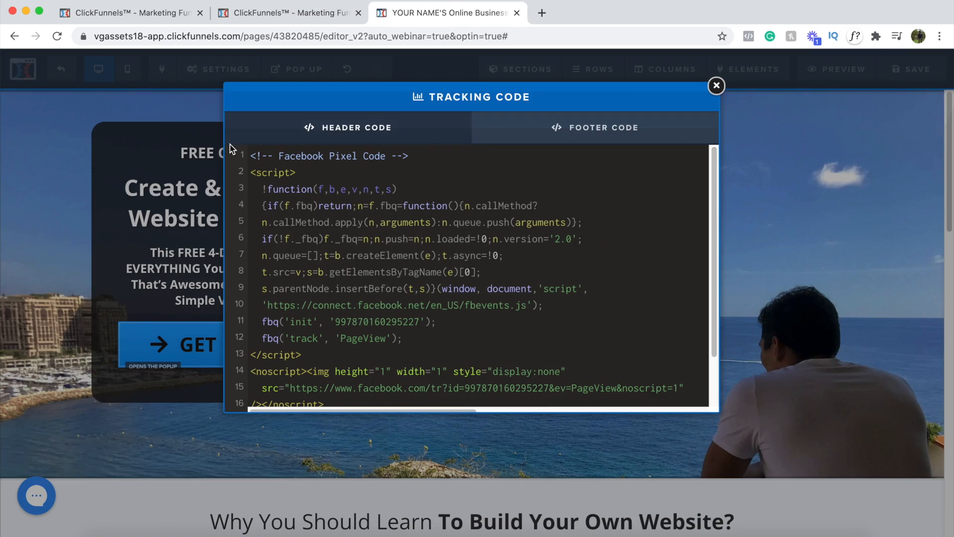
left_click(716, 86)
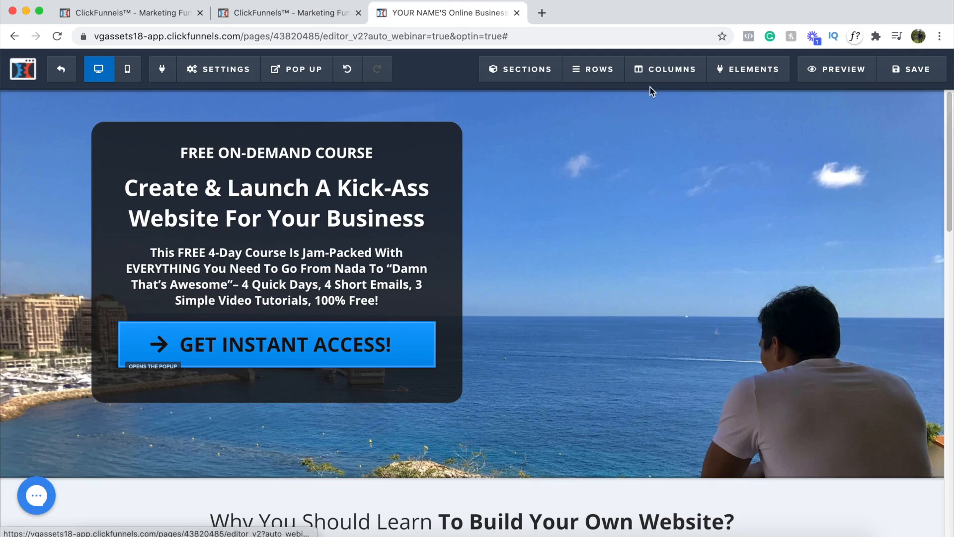
Step: View the page's general settings, including the option to save the page as a template, and close them
left_click(242, 70)
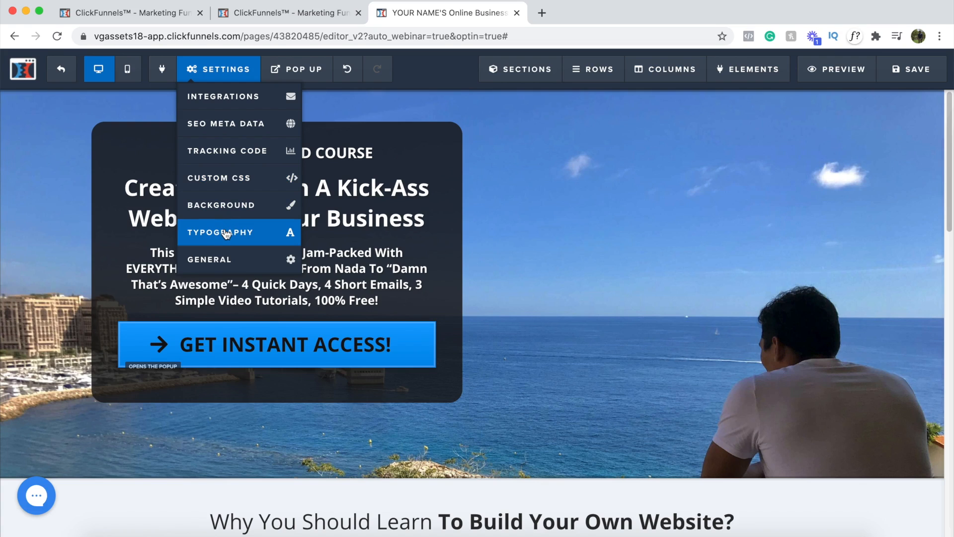
left_click(223, 259)
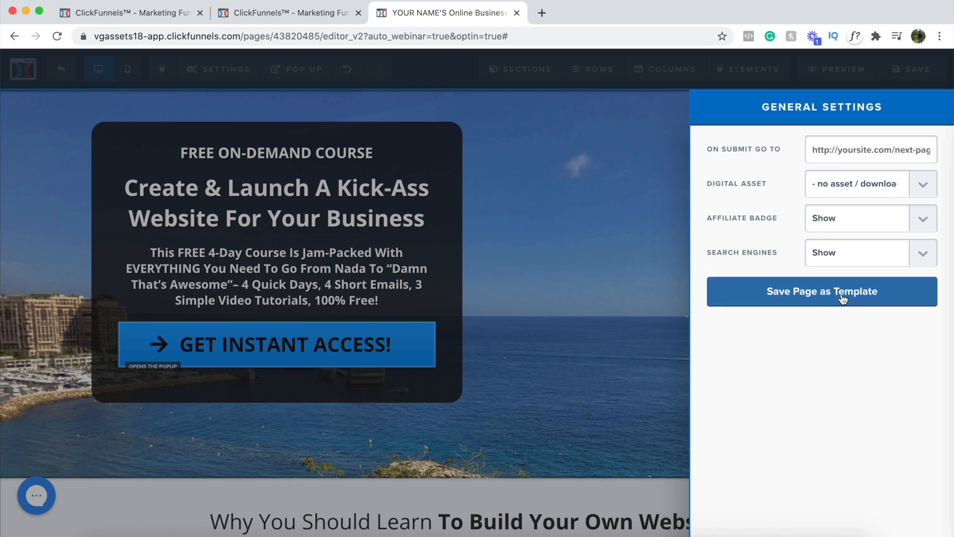
left_click(605, 197)
Step: Try Open The Pop Up as the GET INSTANT ACCESS! button's action, and settle on Submit Order / Submit Form
mouse_move(263, 69)
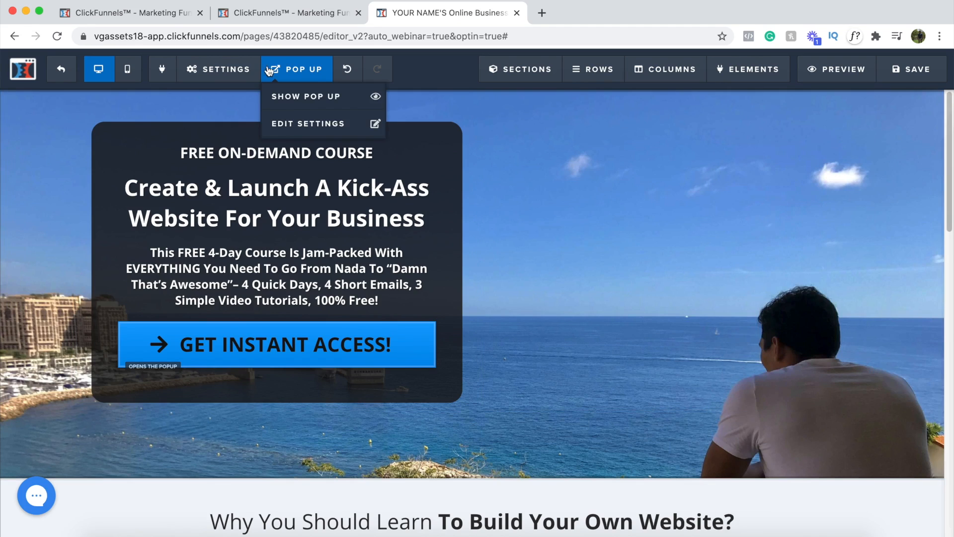
left_click(308, 357)
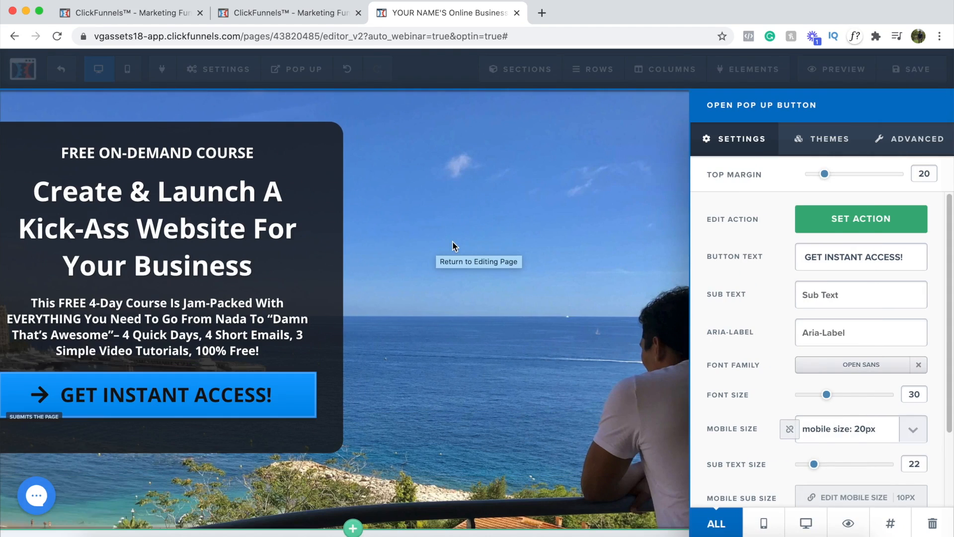
left_click(882, 226)
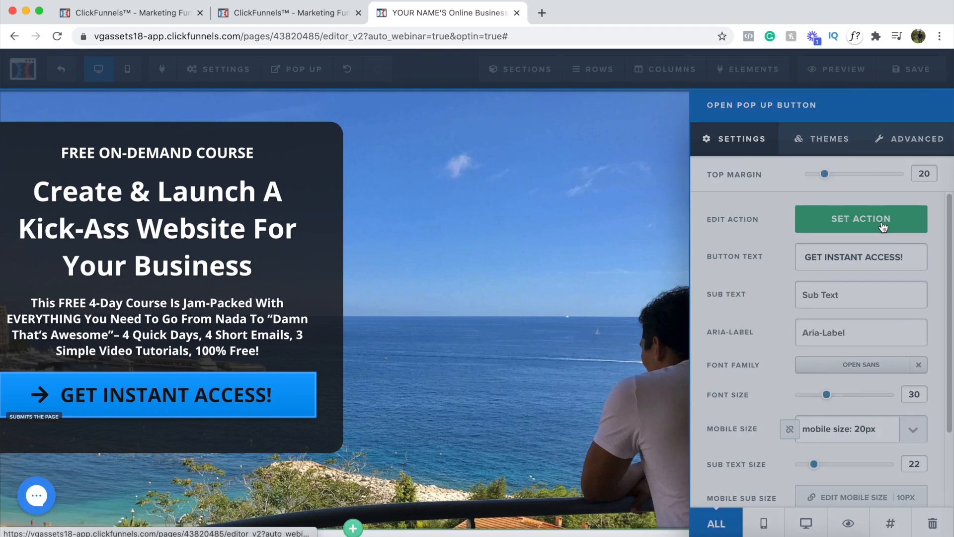
left_click(784, 173)
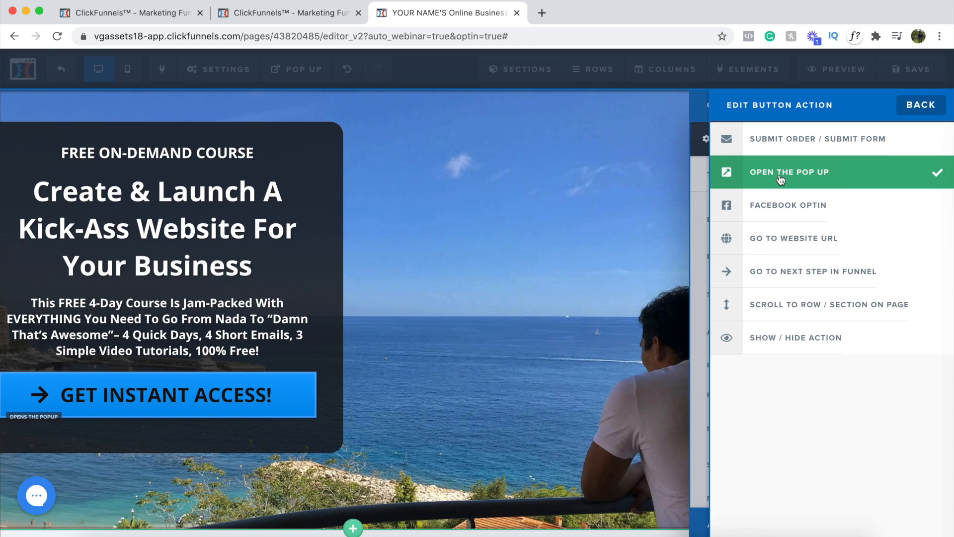
left_click(800, 149)
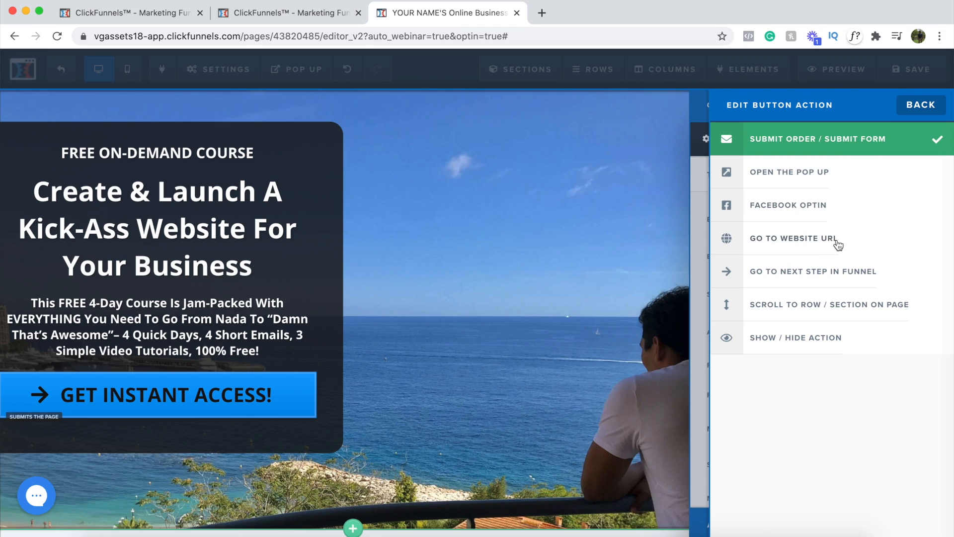
left_click(476, 236)
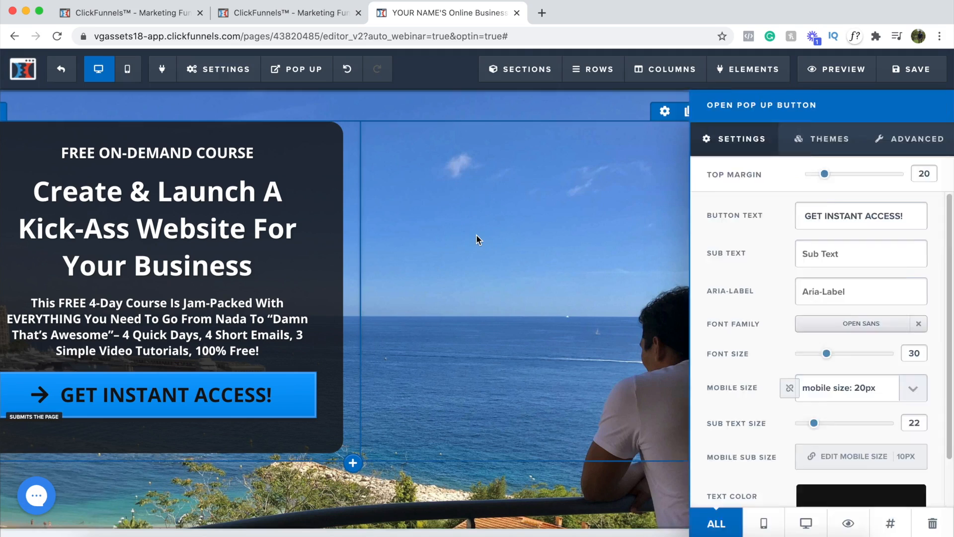
Step: Show the page's pop-up, look through its headline, name and email fields and submit button, and close it
mouse_move(304, 69)
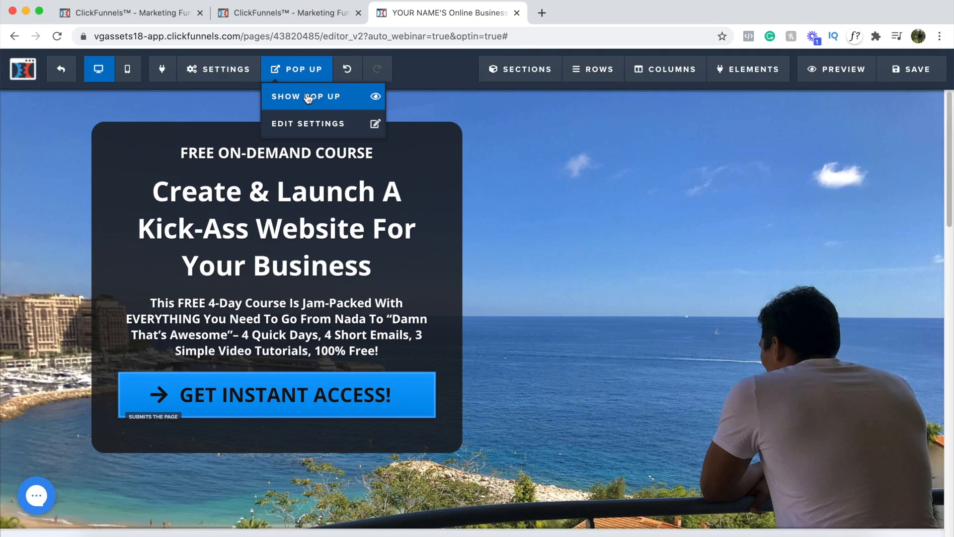
left_click(308, 97)
scroll(490, 182, "down", 3)
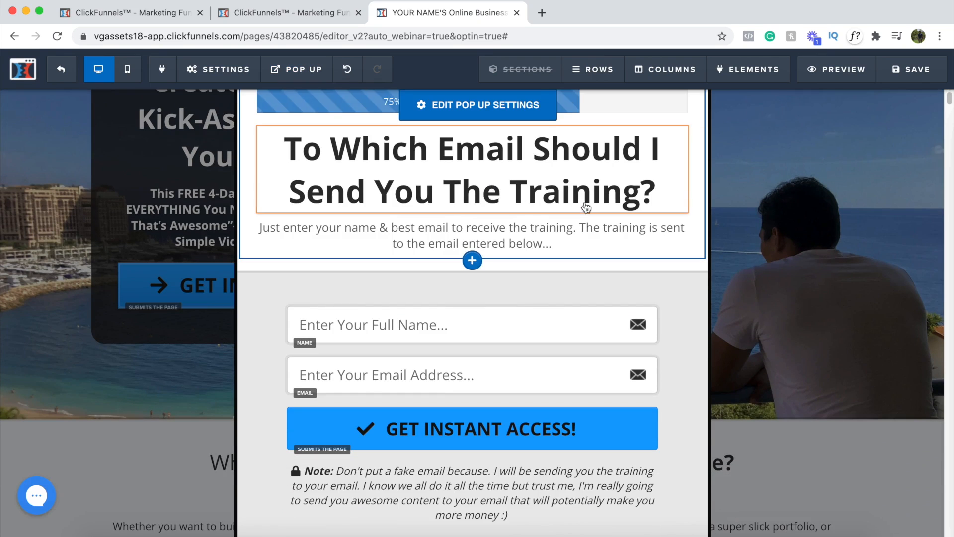
scroll(621, 193, "up", 1)
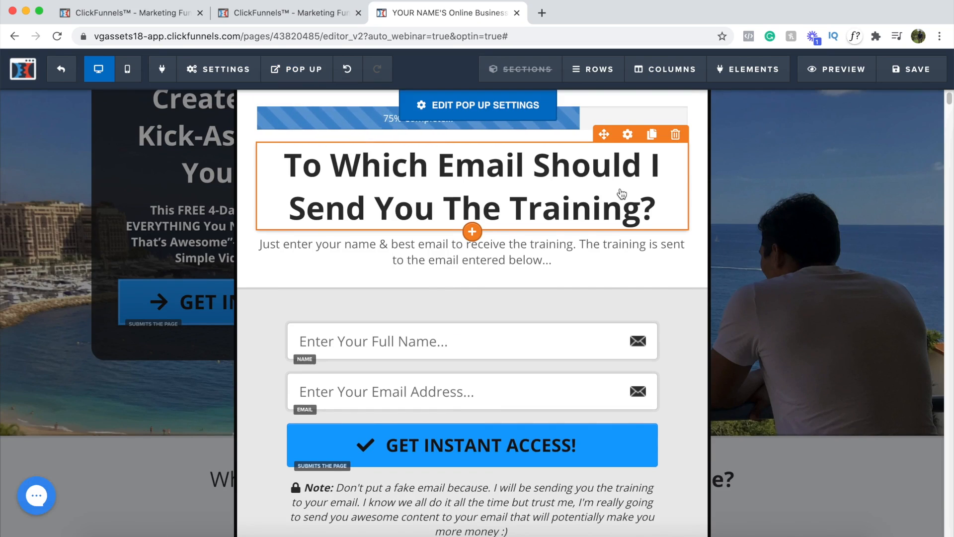
scroll(526, 239, "down", 2)
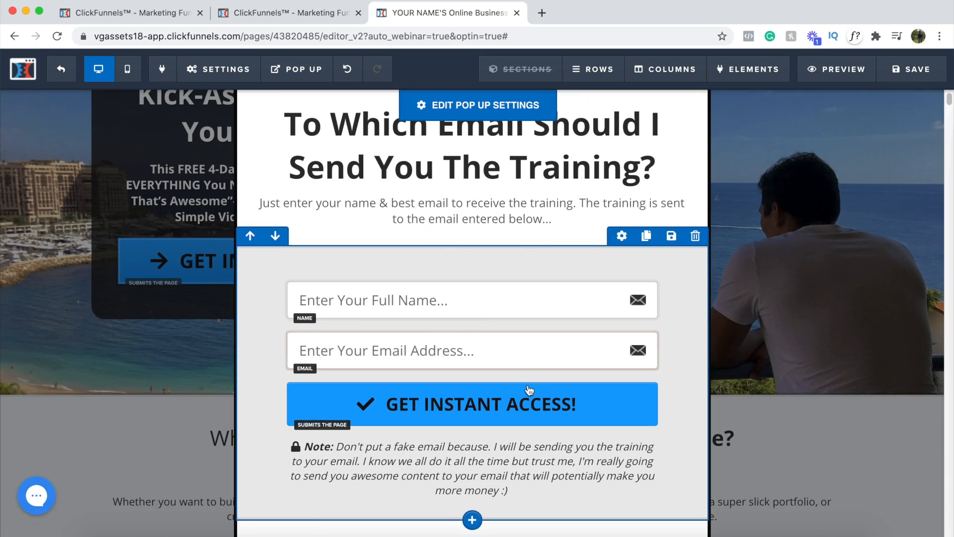
scroll(612, 305, "up", 5)
left_click(706, 154)
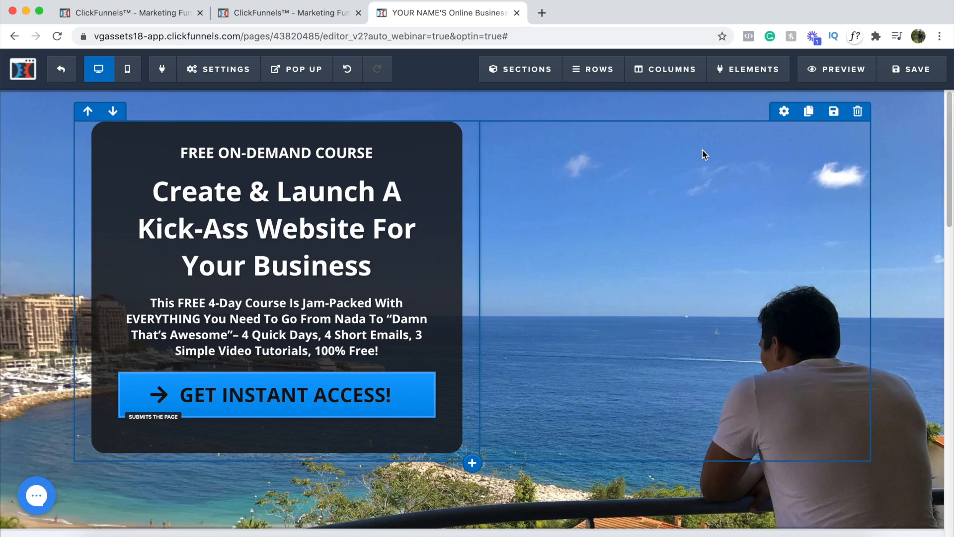